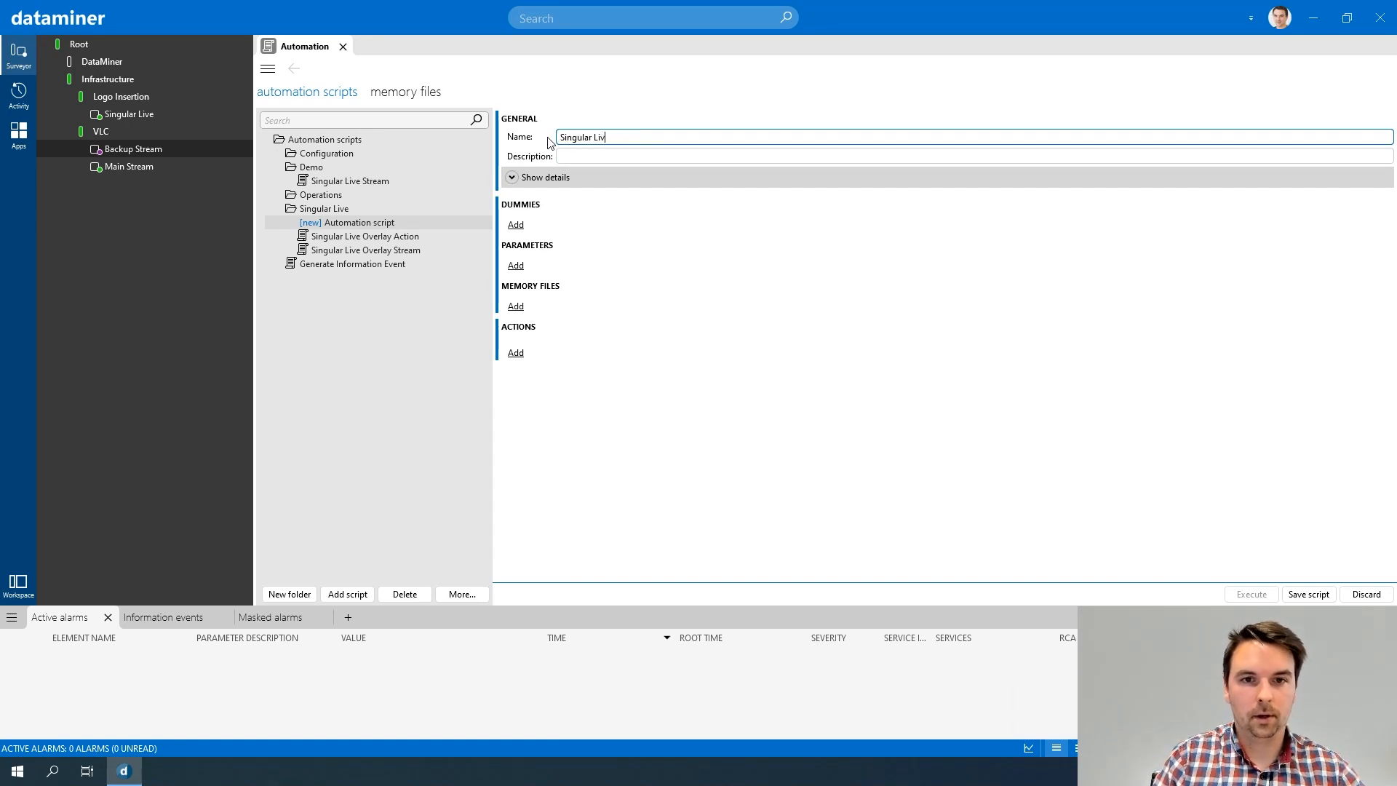
Name the new automation script "Singular Live Reporting" and add an Upload report to shared folder action
{"action": "type", "text": "lar Live Reporting"}
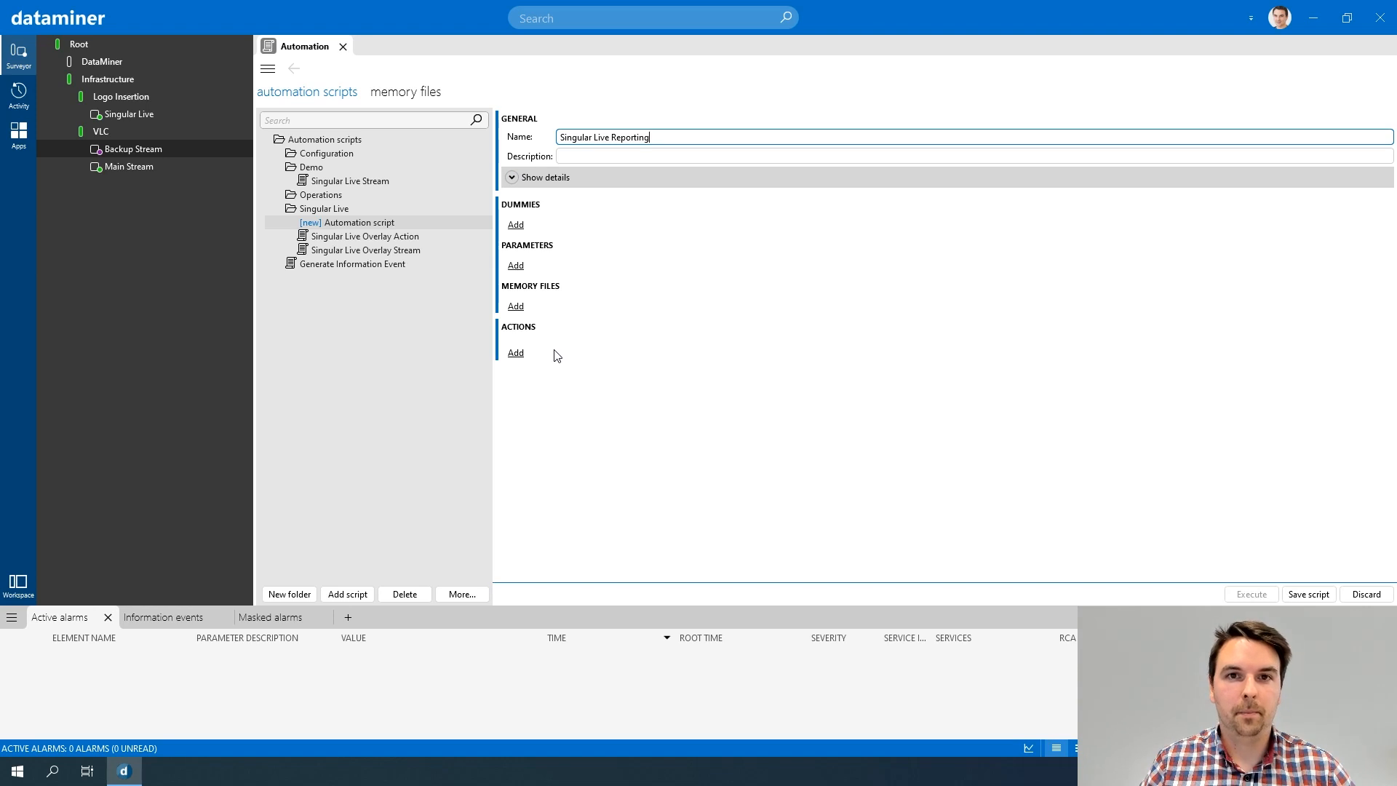
{"action": "left_click", "coordinate": [516, 353]}
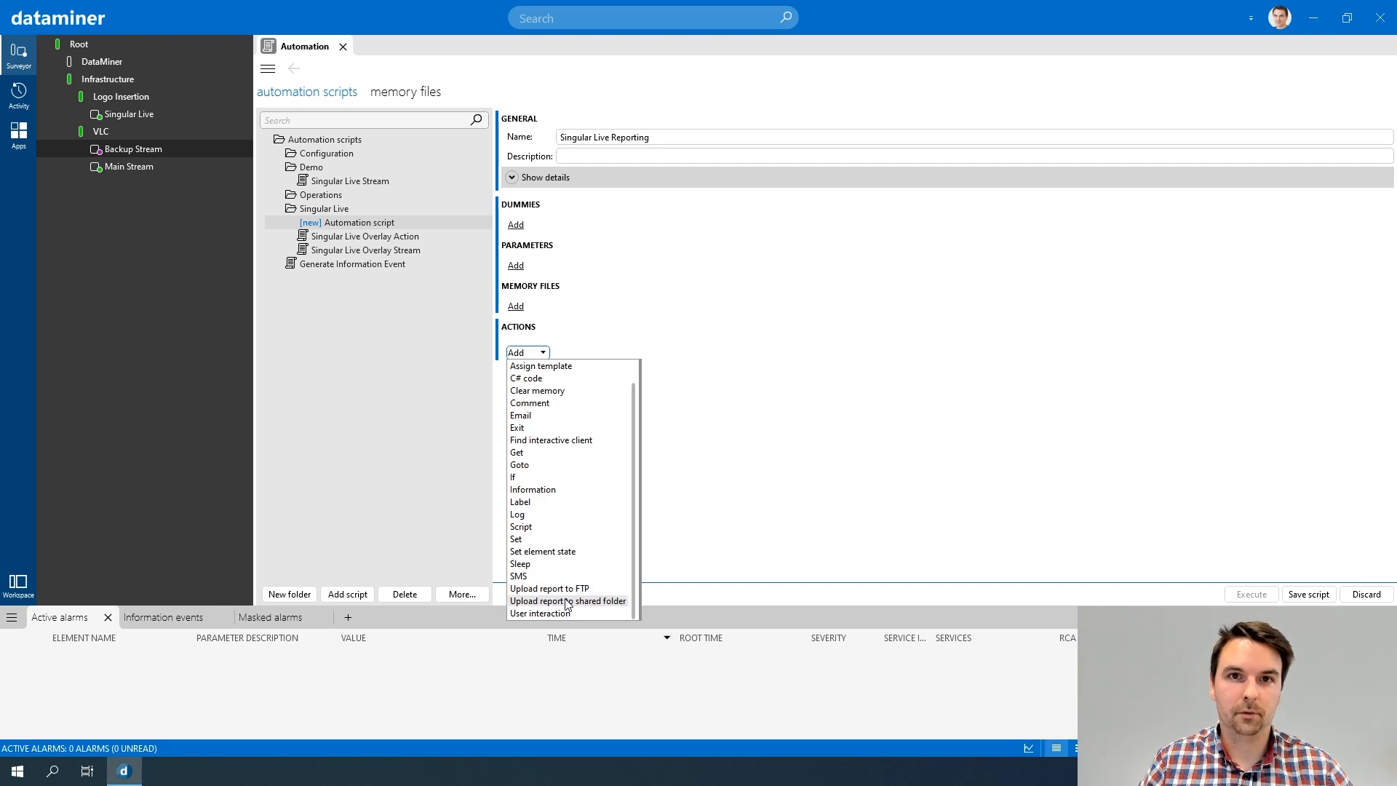
{"action": "left_click", "coordinate": [567, 601]}
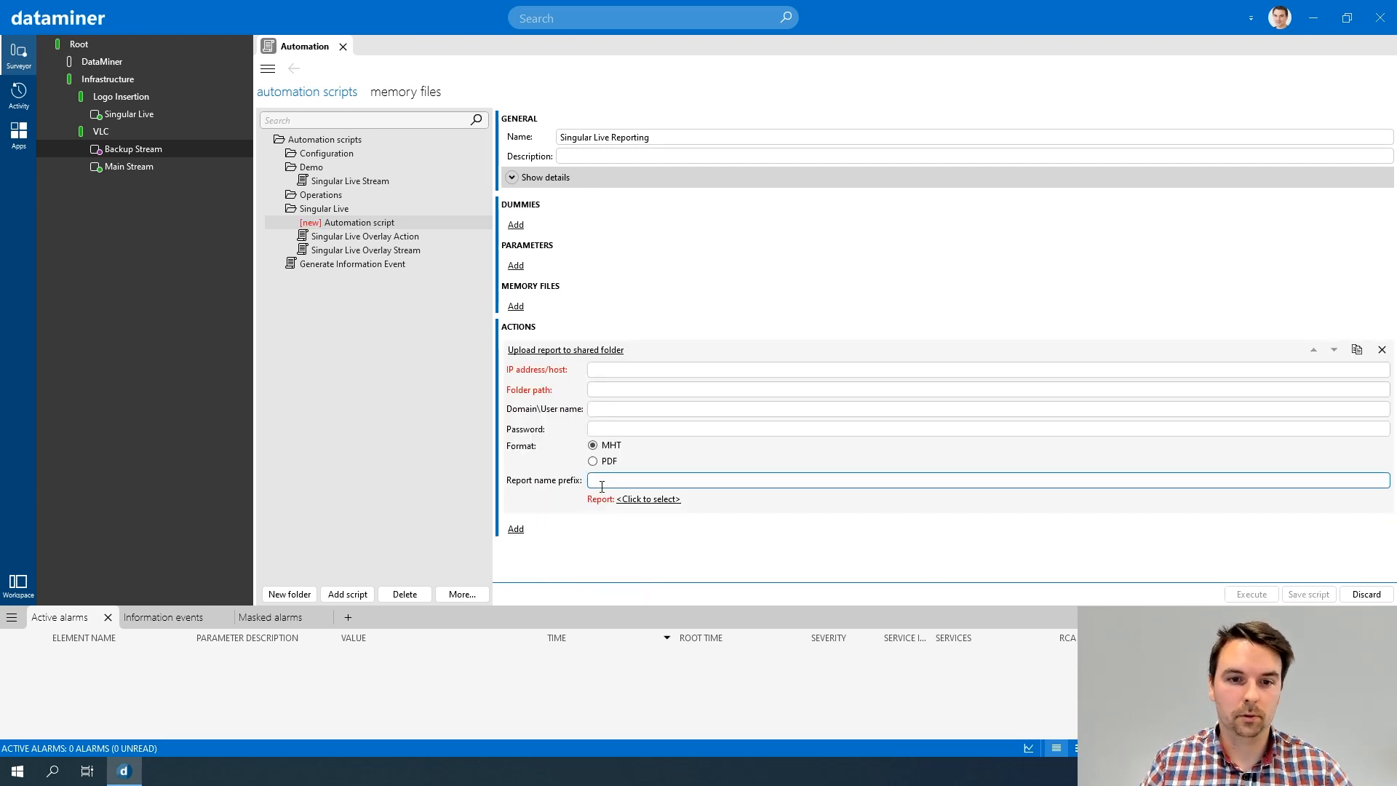
Set the upload action's host to localhost and its folder path to System Reports
{"action": "left_click", "coordinate": [614, 370]}
{"action": "type", "text": "localhost"}
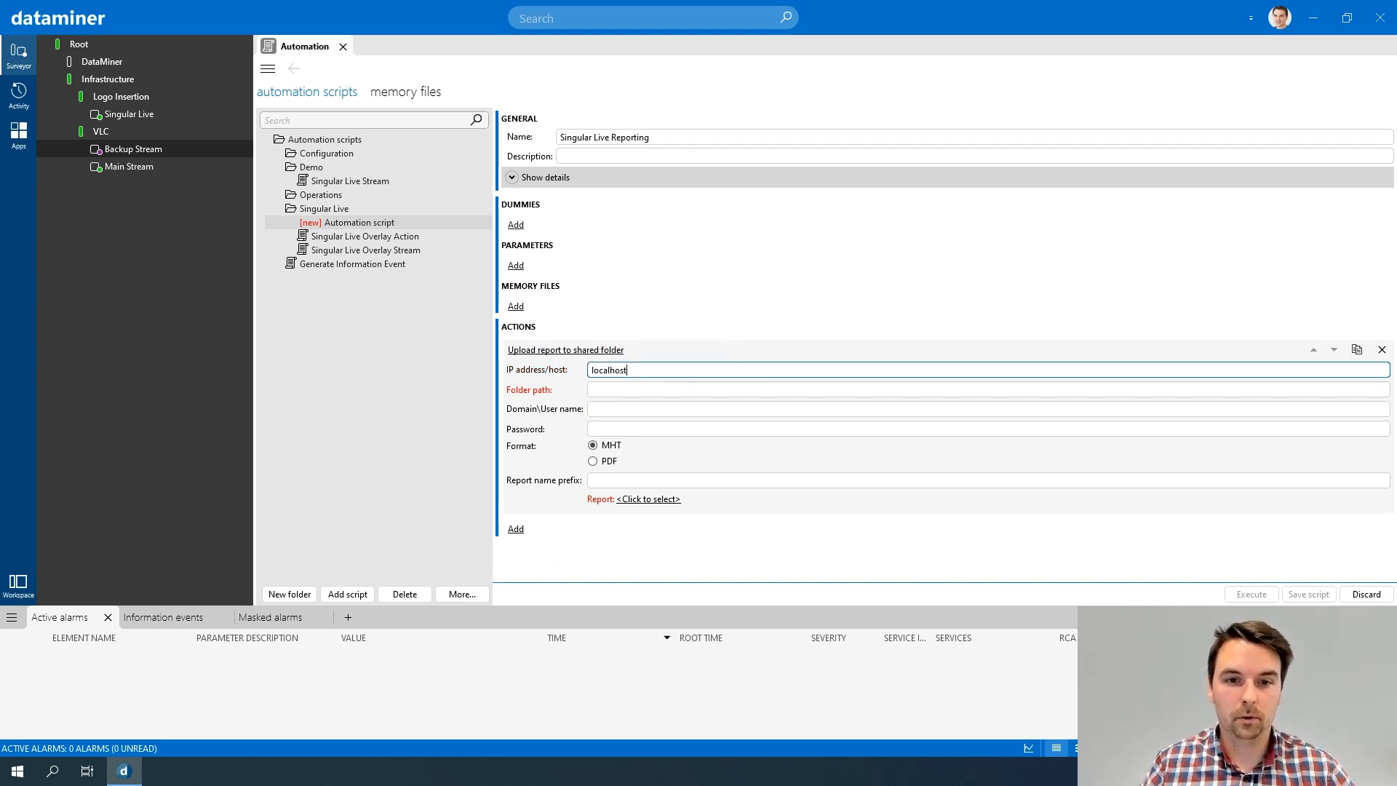
{"action": "left_click", "coordinate": [631, 390]}
{"action": "type", "text": "System Reports"}
Enter the domain user name and the account password for the shared folder upload
{"action": "left_click", "coordinate": [637, 408]}
{"action": "left_click", "coordinate": [600, 429]}
{"action": "left_click", "coordinate": [618, 411]}
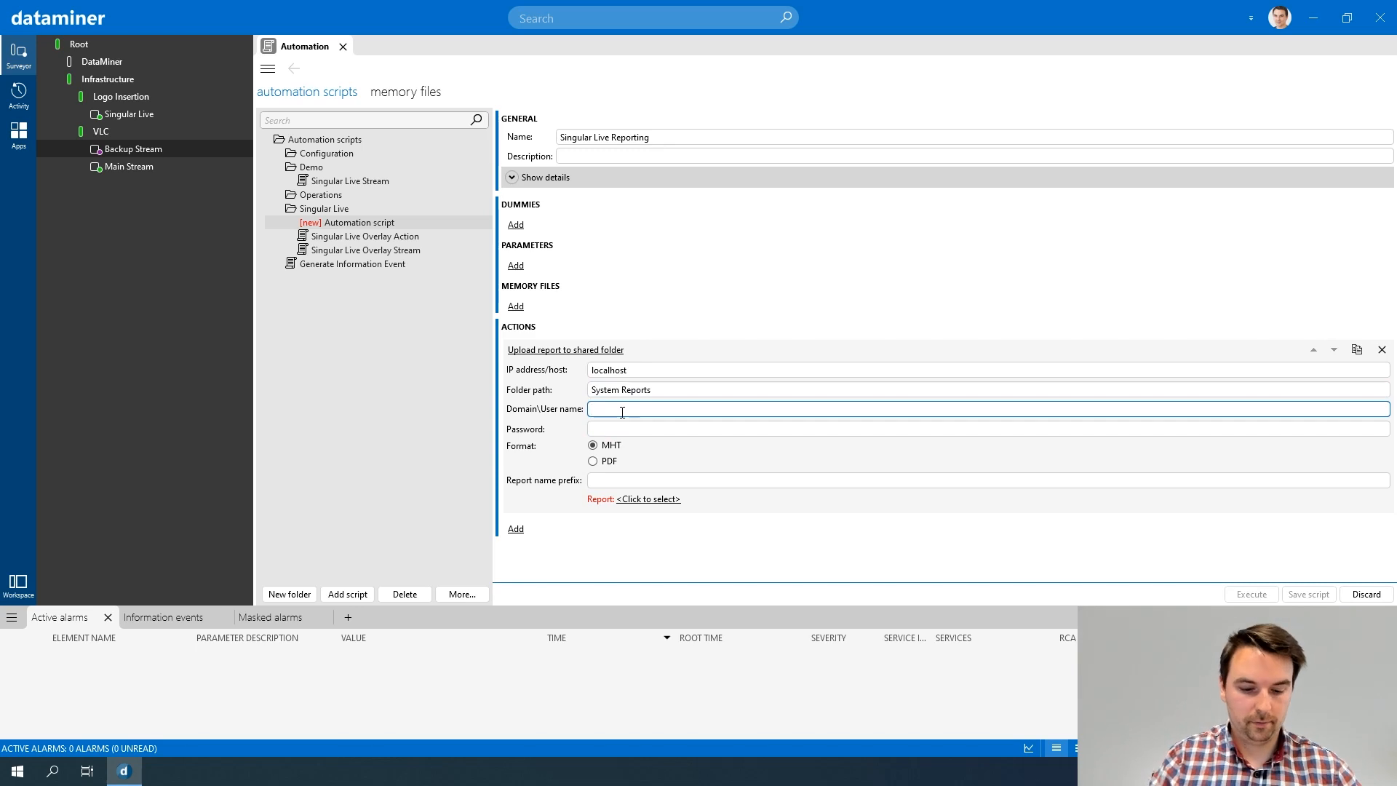
{"action": "type", "text": "Joey"}
{"action": "key", "text": "Tab"}
{"action": "type", "text": "•••••••••••••"}
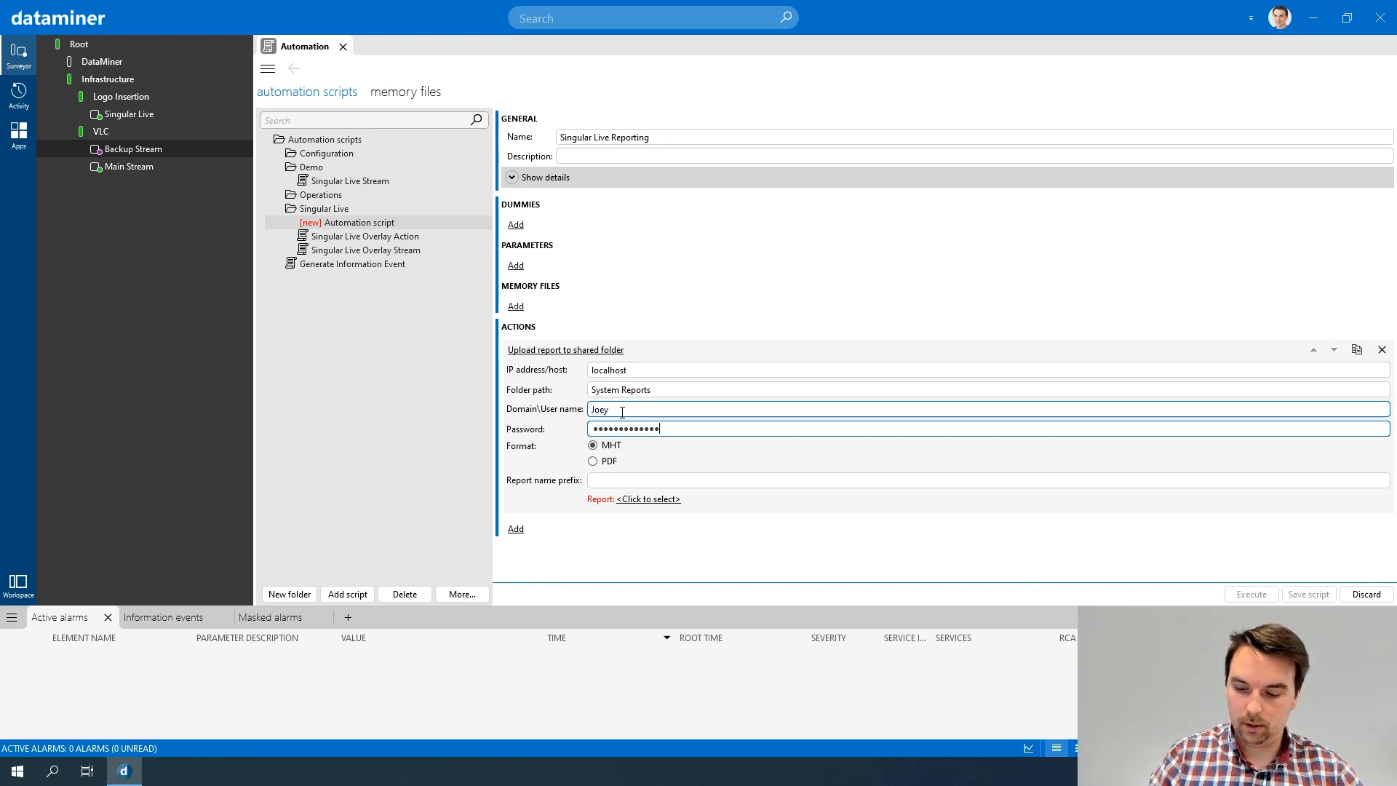
{"action": "type", "text": "•"}
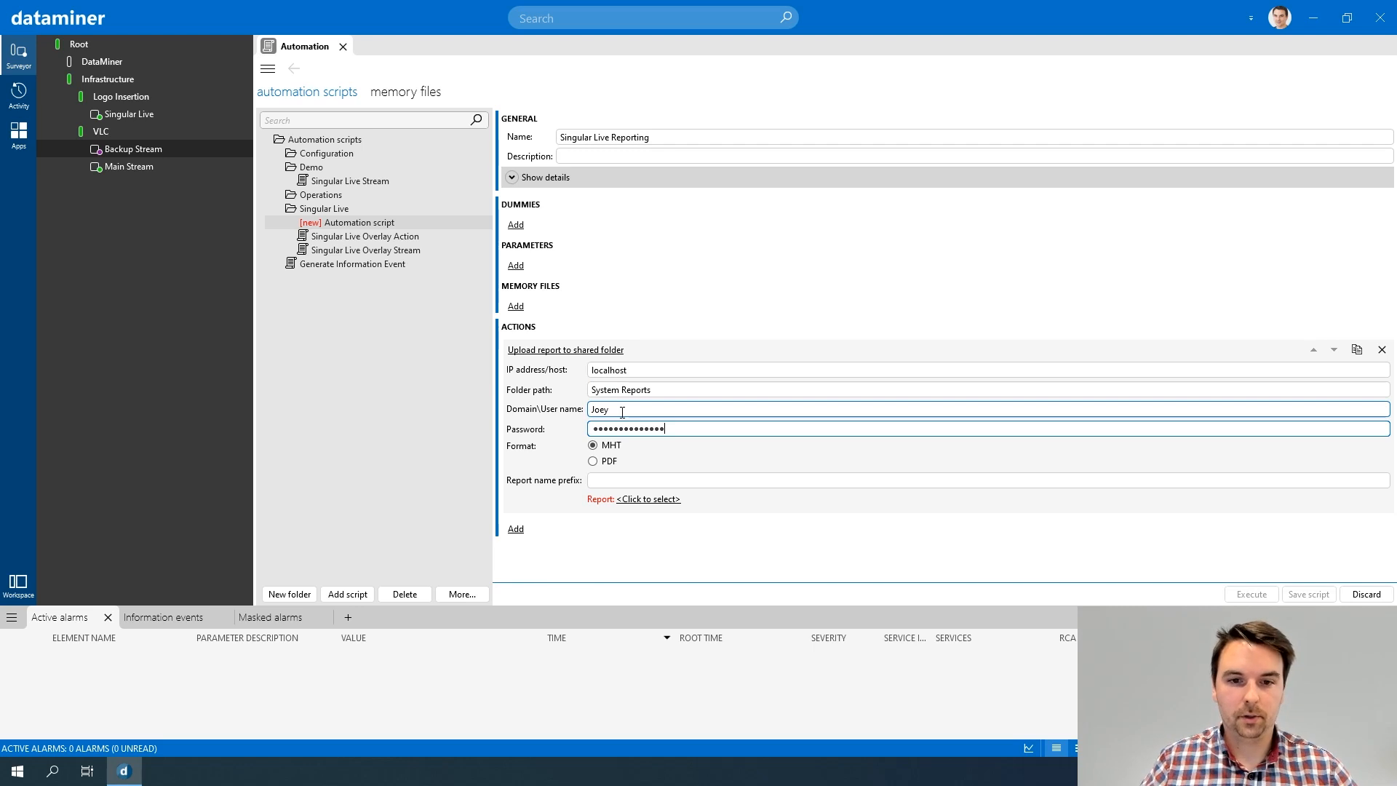
Set the report format to PDF and choose Video Streams as the report to upload
{"action": "left_click", "coordinate": [606, 462]}
{"action": "left_click", "coordinate": [624, 481]}
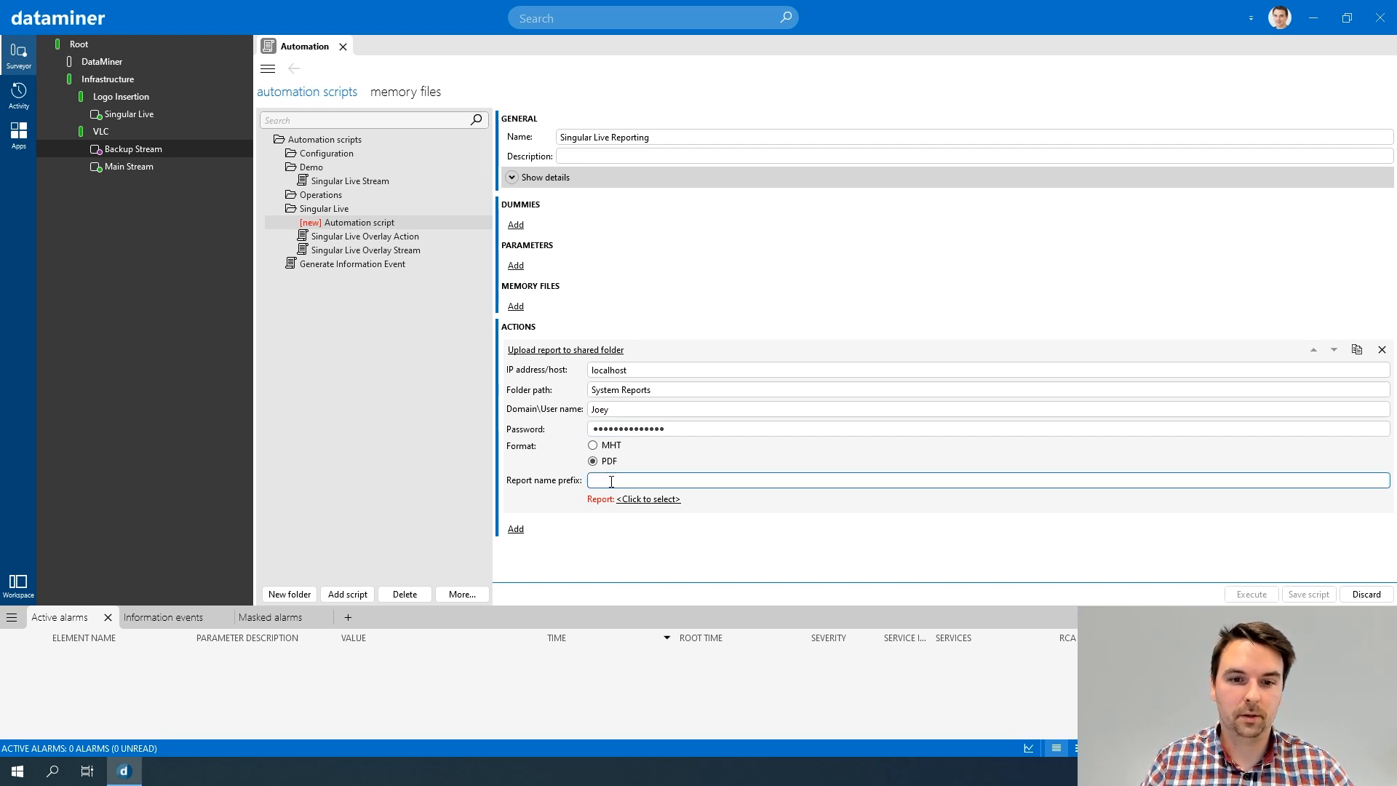
{"action": "left_click", "coordinate": [650, 499]}
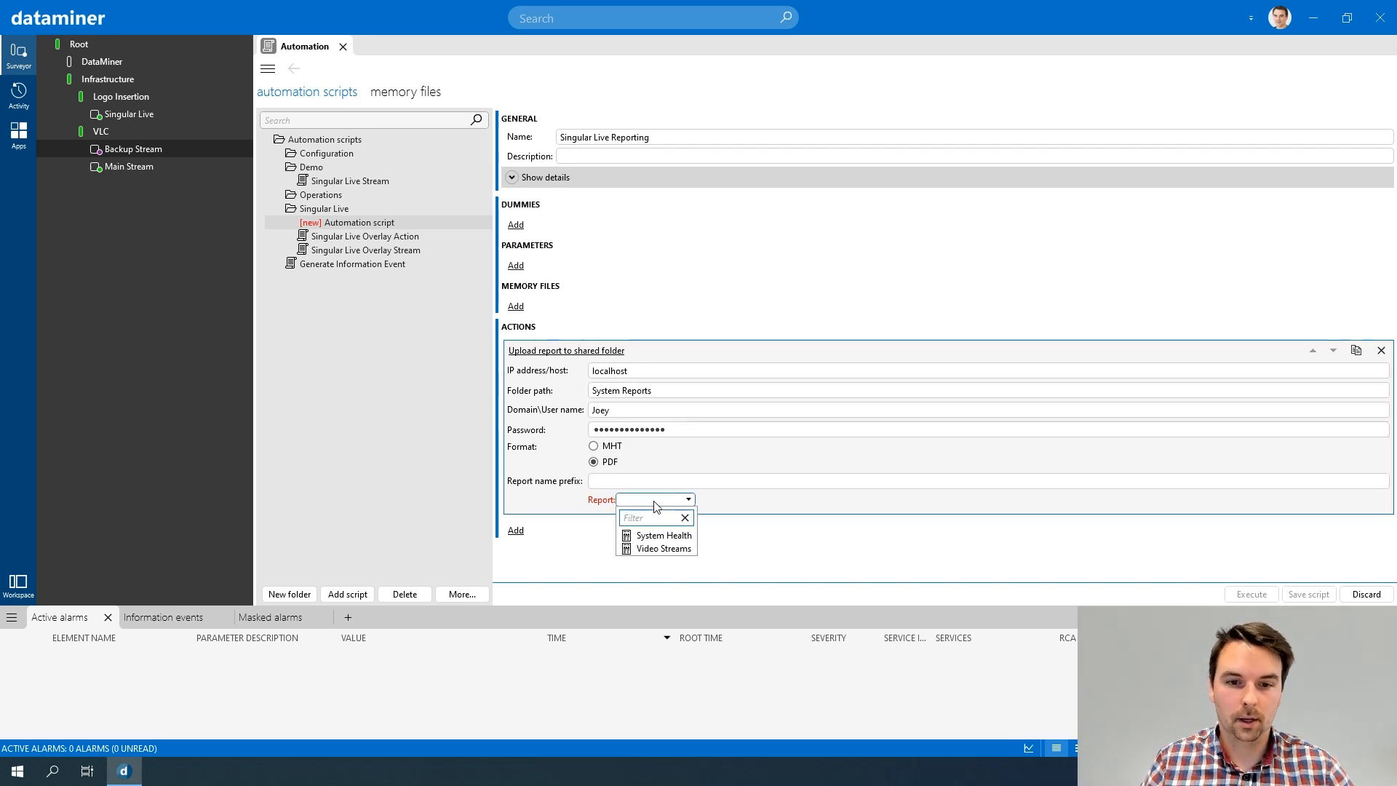
{"action": "left_click", "coordinate": [672, 550]}
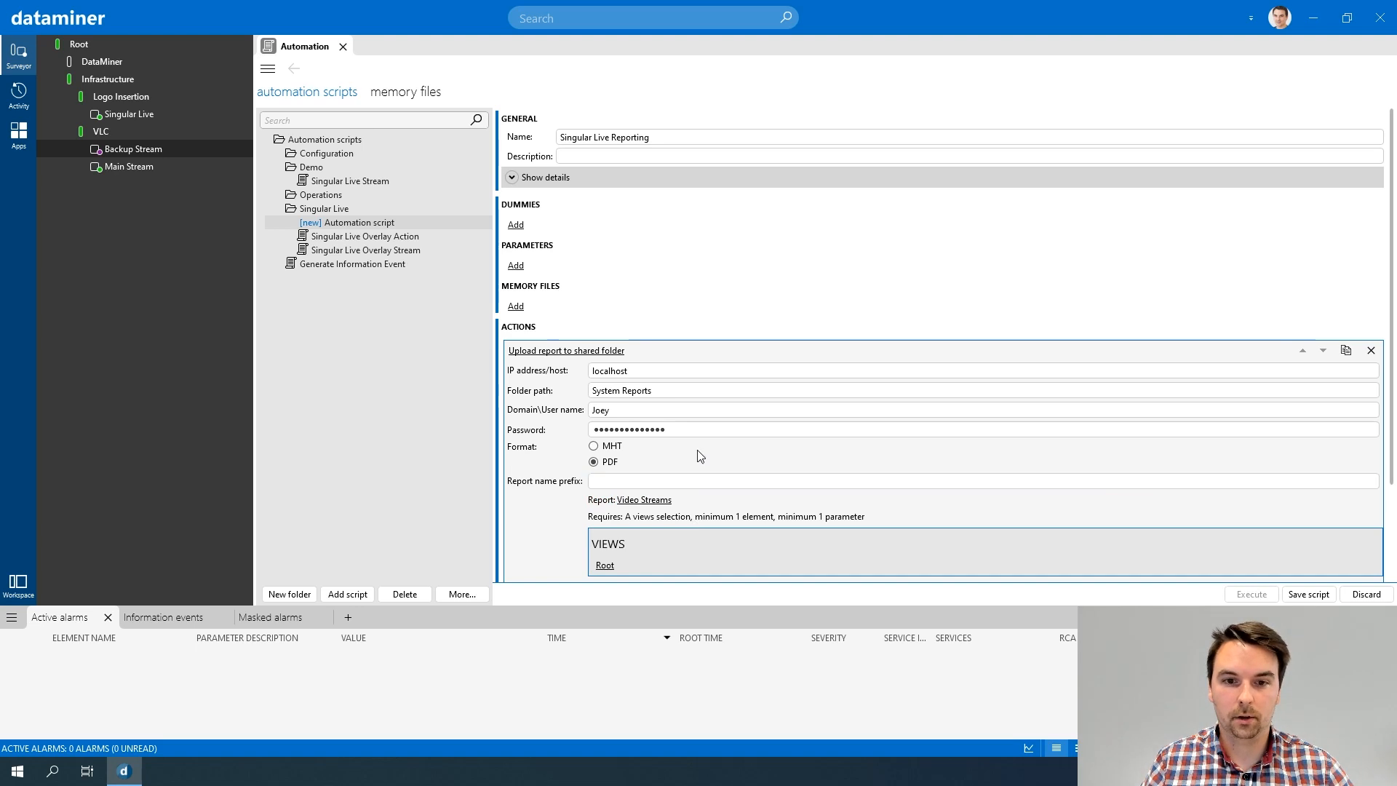
Change the report's view selection from Root to the Logo Insertion and VLC views under Infrastructure
{"action": "scroll", "coordinate": [696, 451], "scroll_direction": "down", "scroll_amount": 1}
{"action": "scroll", "coordinate": [698, 456], "scroll_direction": "down", "scroll_amount": 2}
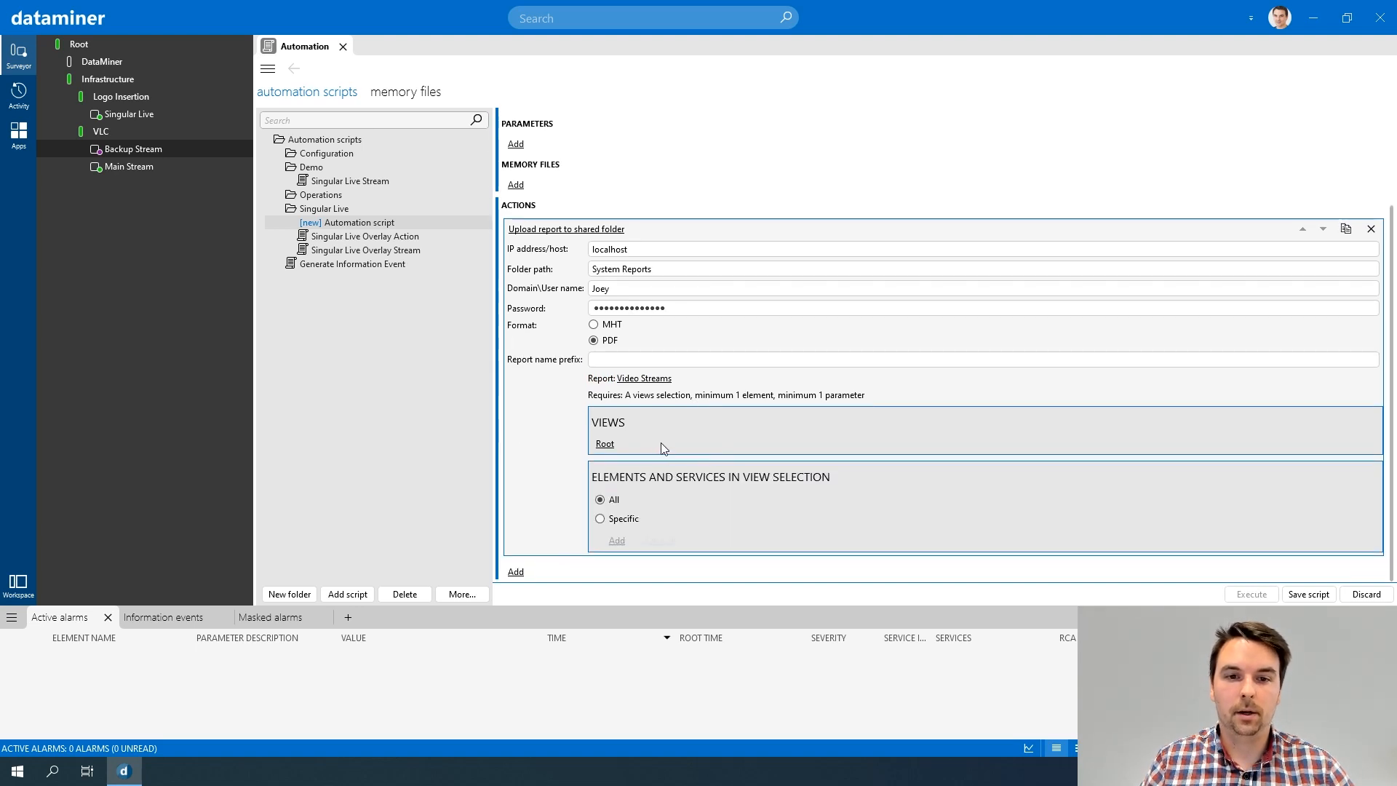
{"action": "left_click", "coordinate": [605, 443]}
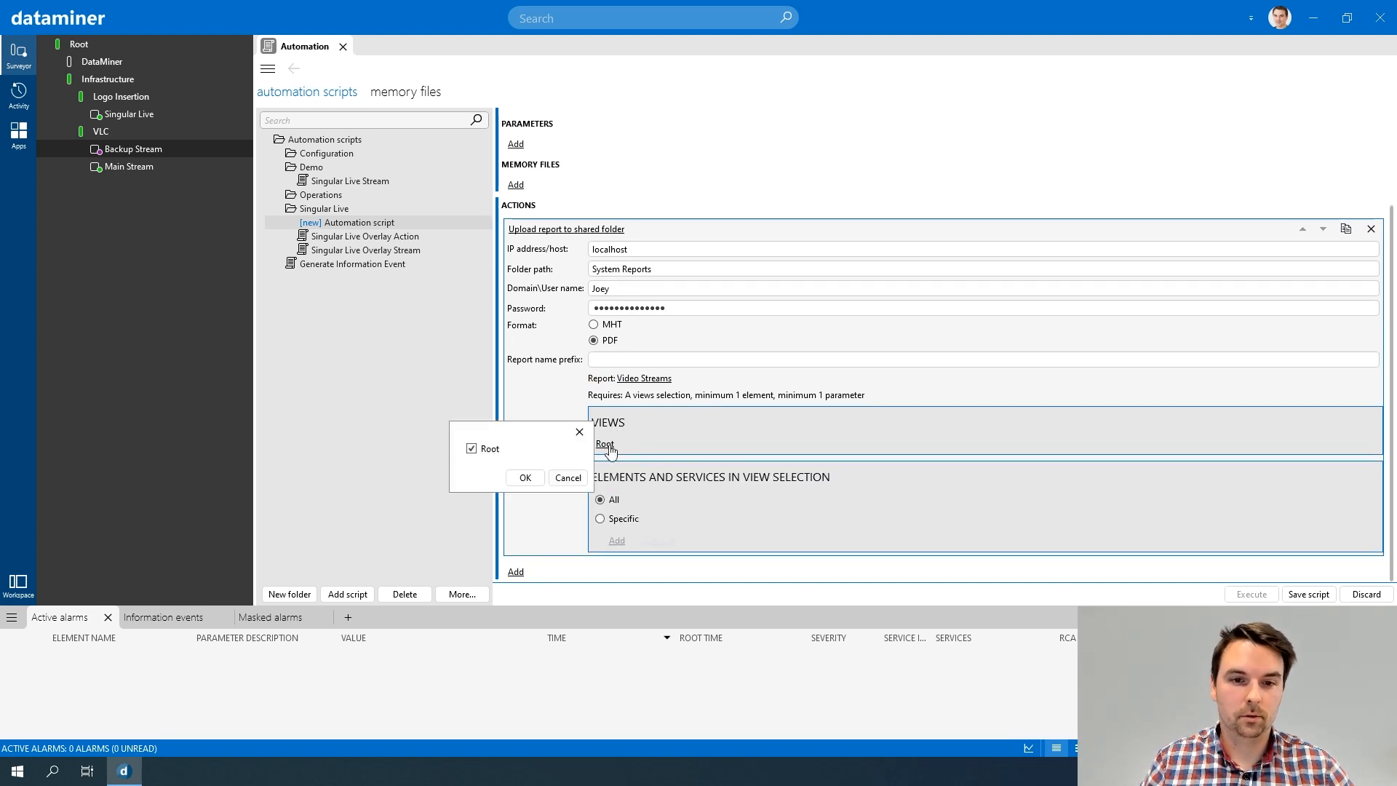
{"action": "left_click", "coordinate": [458, 448]}
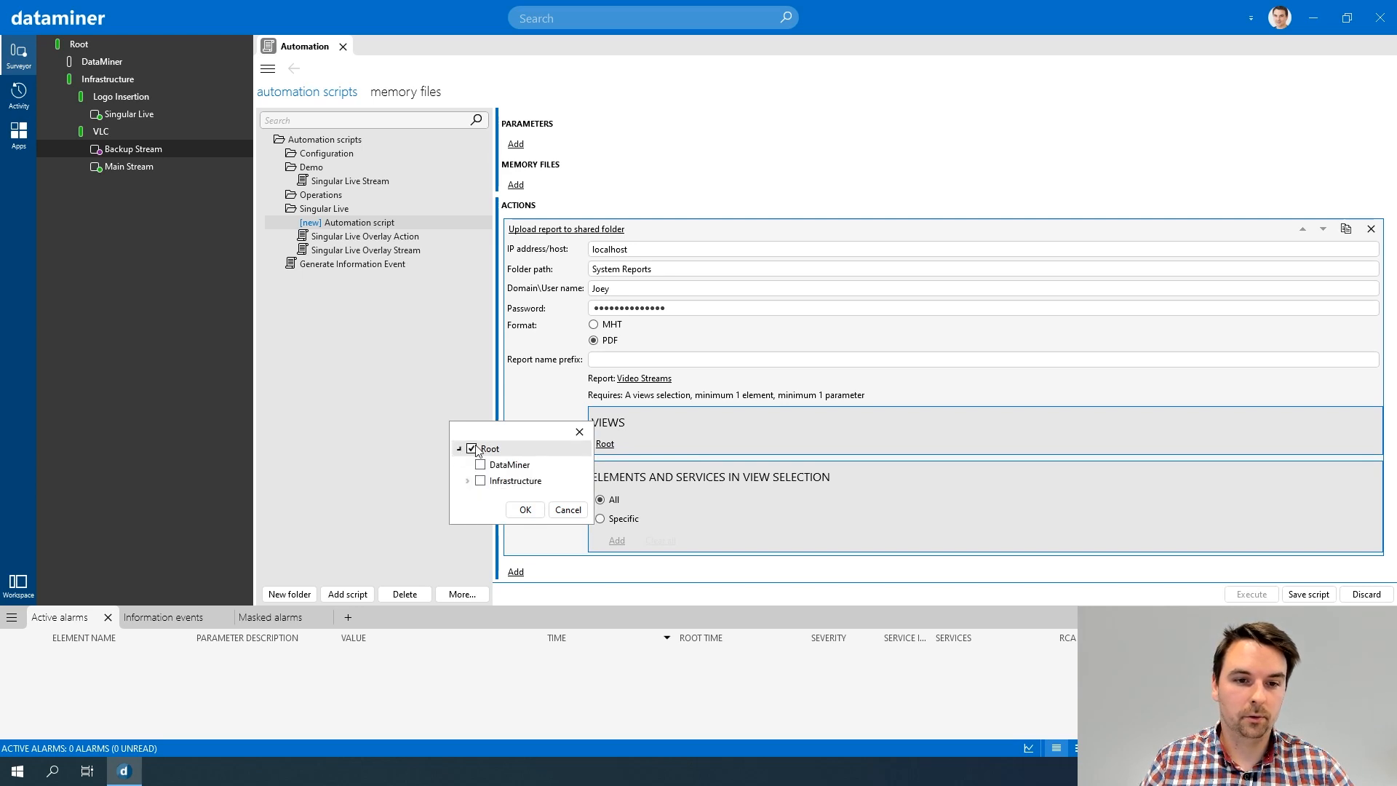
{"action": "left_click", "coordinate": [472, 449]}
{"action": "left_click", "coordinate": [469, 480]}
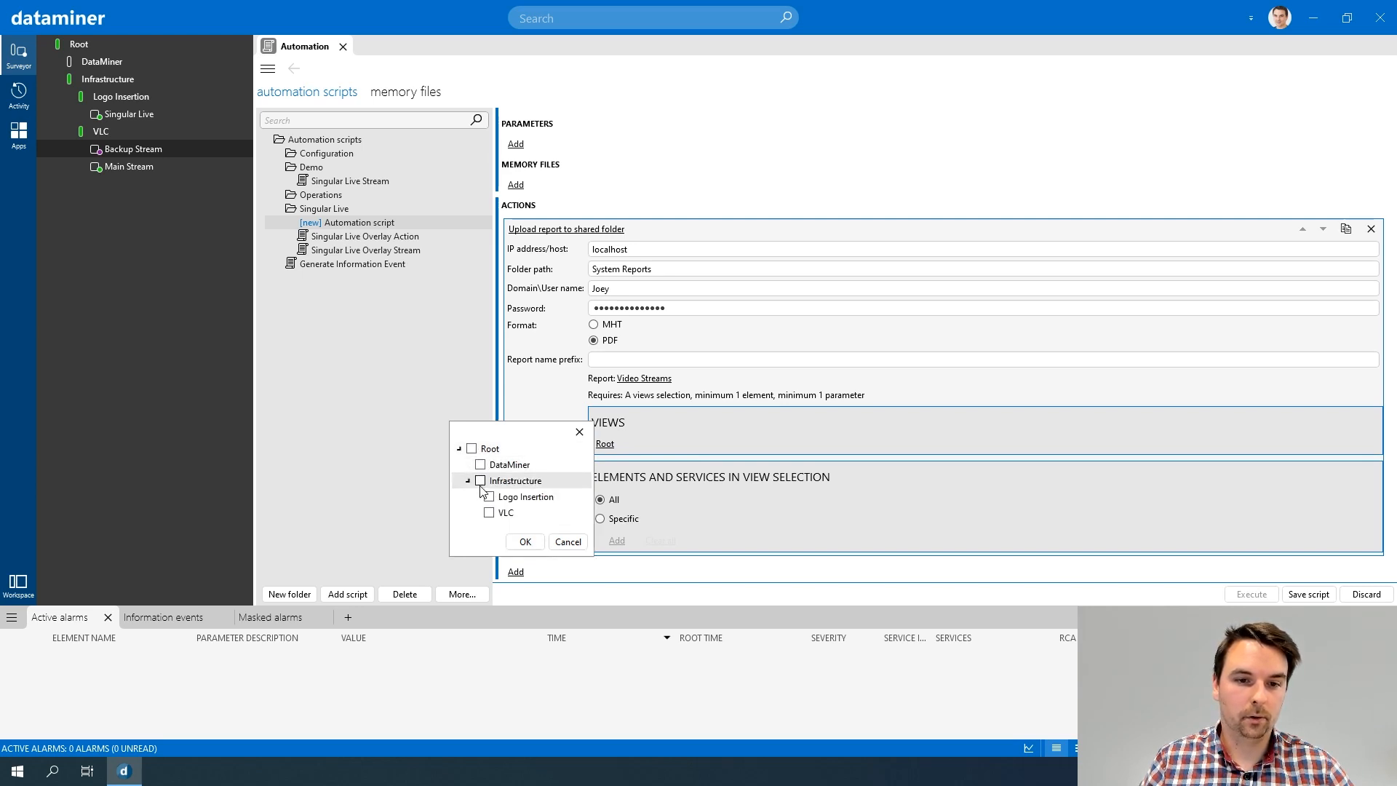
{"action": "left_click", "coordinate": [488, 496]}
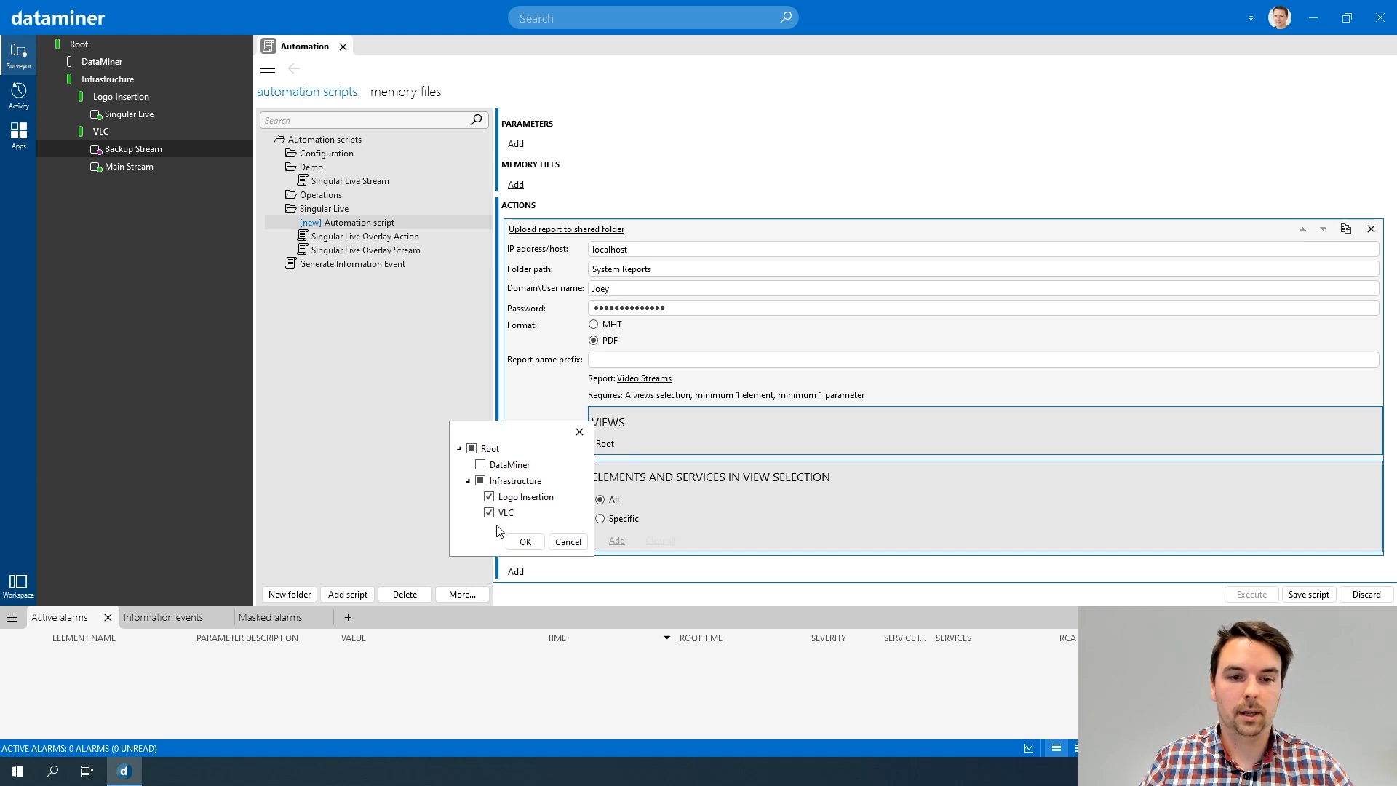
{"action": "left_click", "coordinate": [524, 542]}
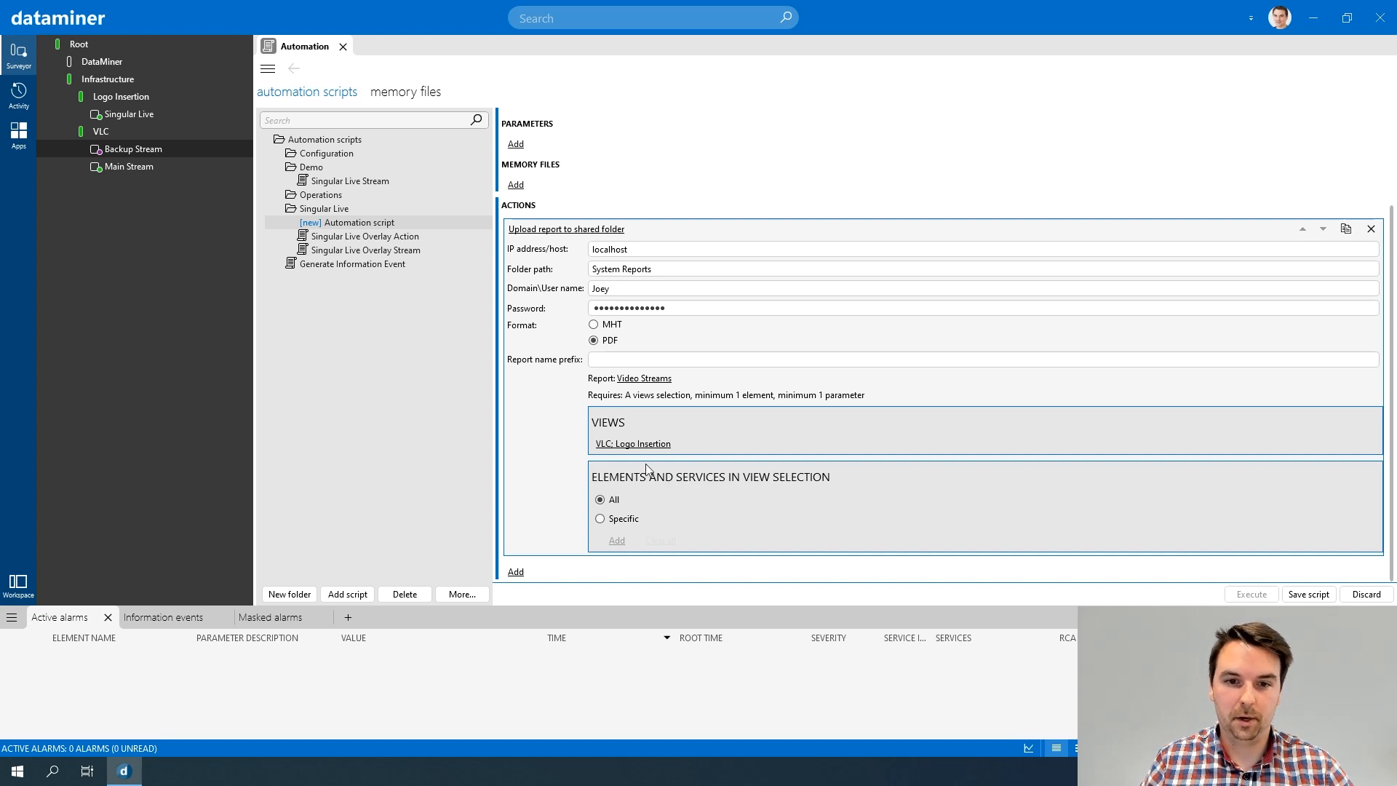
Restrict the report to specific elements and services, adding a Dummy entry and creating a new dummy for it
{"action": "left_click", "coordinate": [601, 519]}
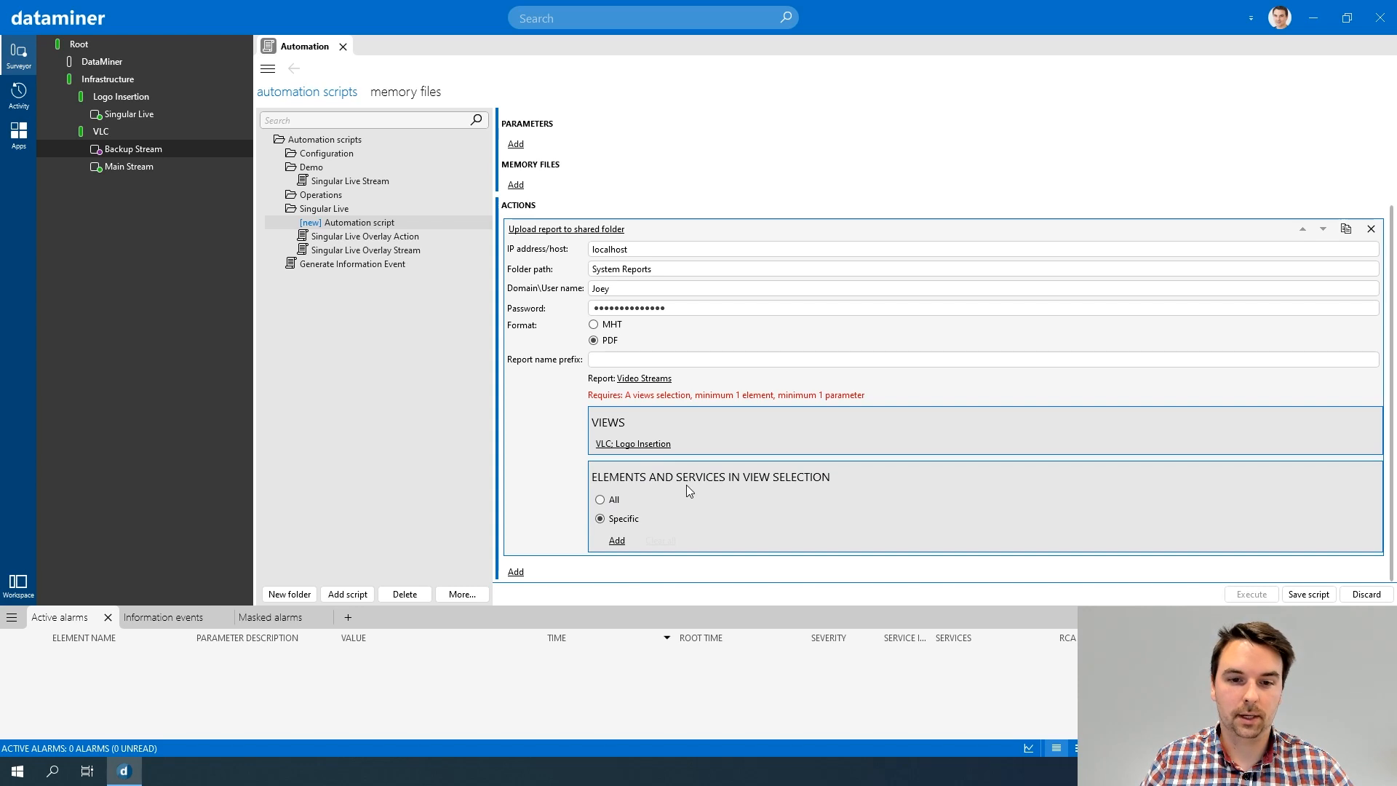
{"action": "left_click", "coordinate": [617, 540]}
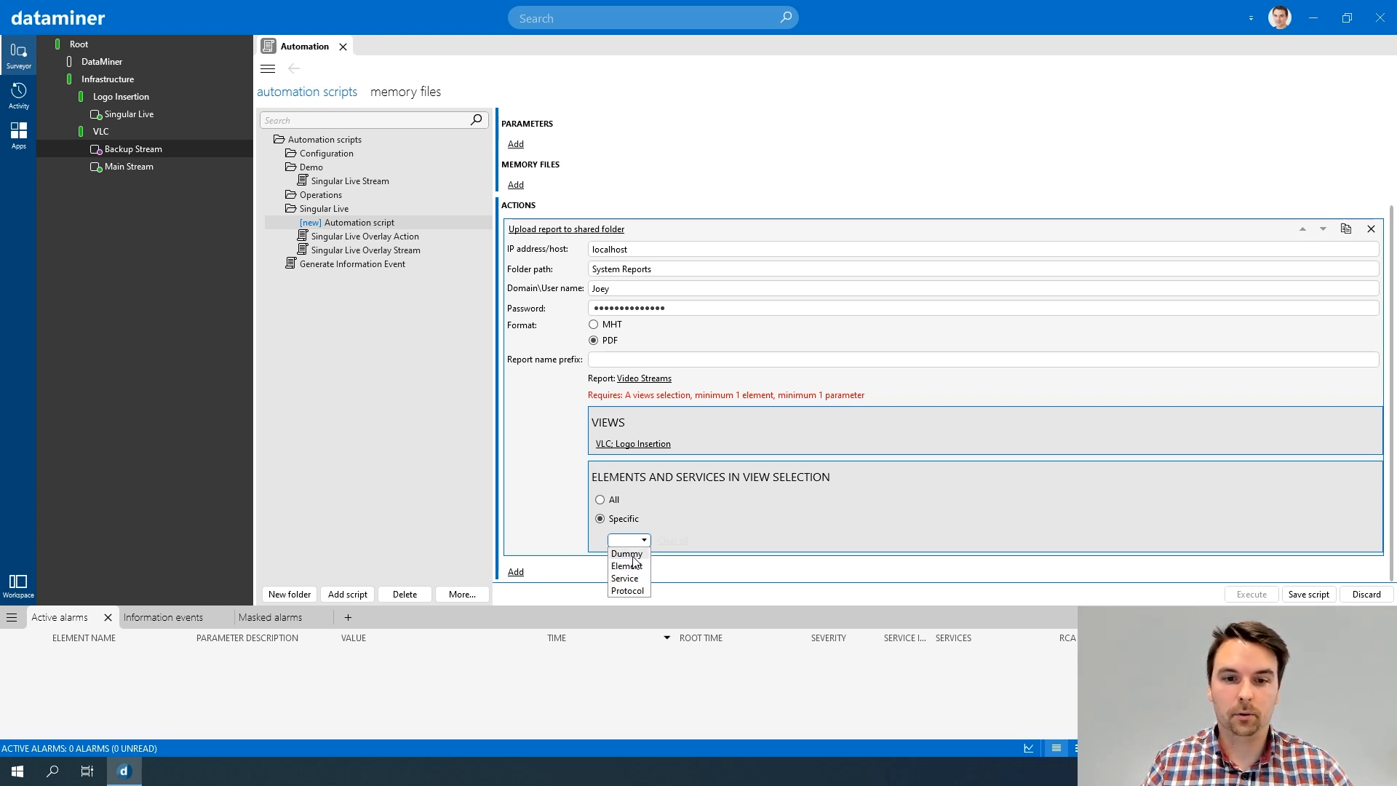
{"action": "left_click", "coordinate": [634, 556]}
{"action": "scroll", "coordinate": [732, 477], "scroll_direction": "down", "scroll_amount": 1}
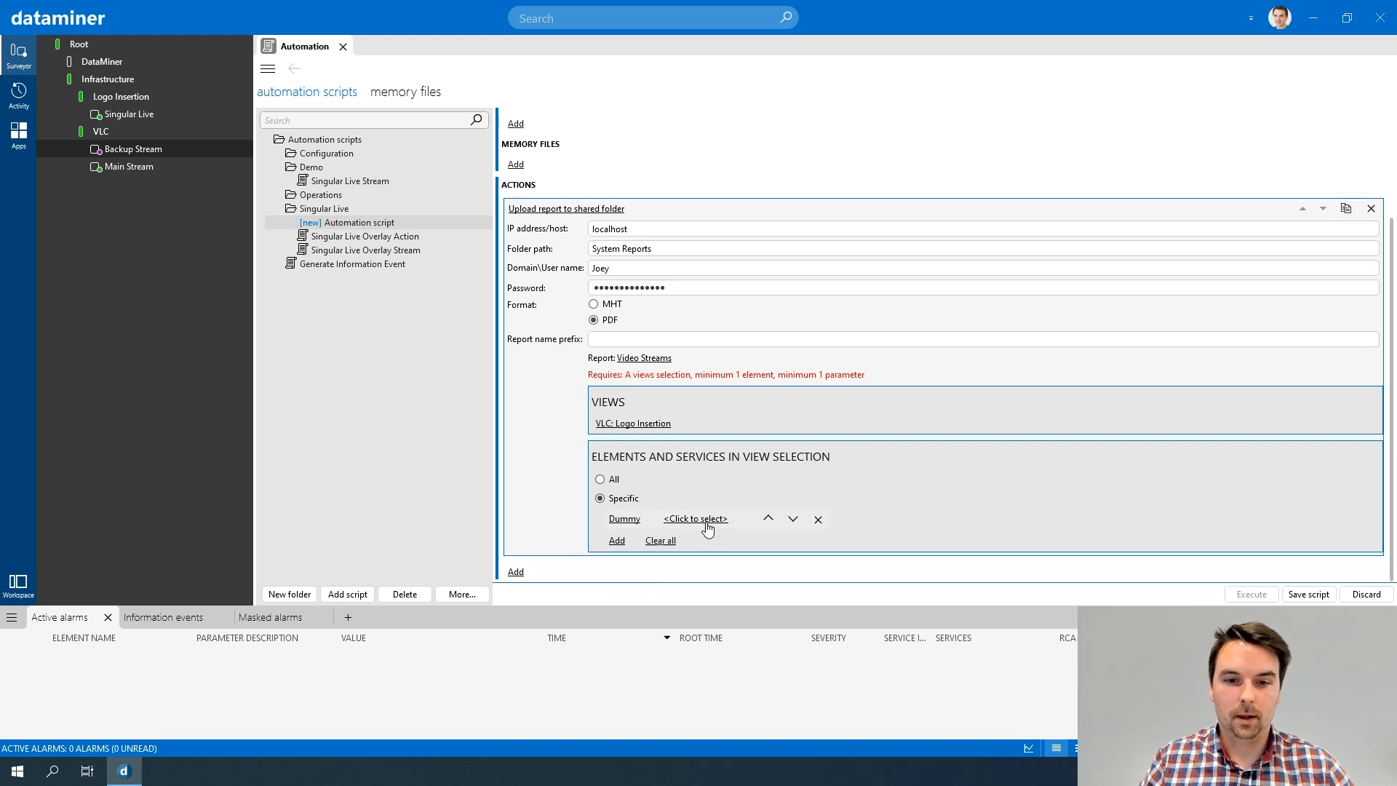
{"action": "scroll", "coordinate": [631, 409], "scroll_direction": "up", "scroll_amount": 5}
{"action": "scroll", "coordinate": [684, 308], "scroll_direction": "down", "scroll_amount": 4}
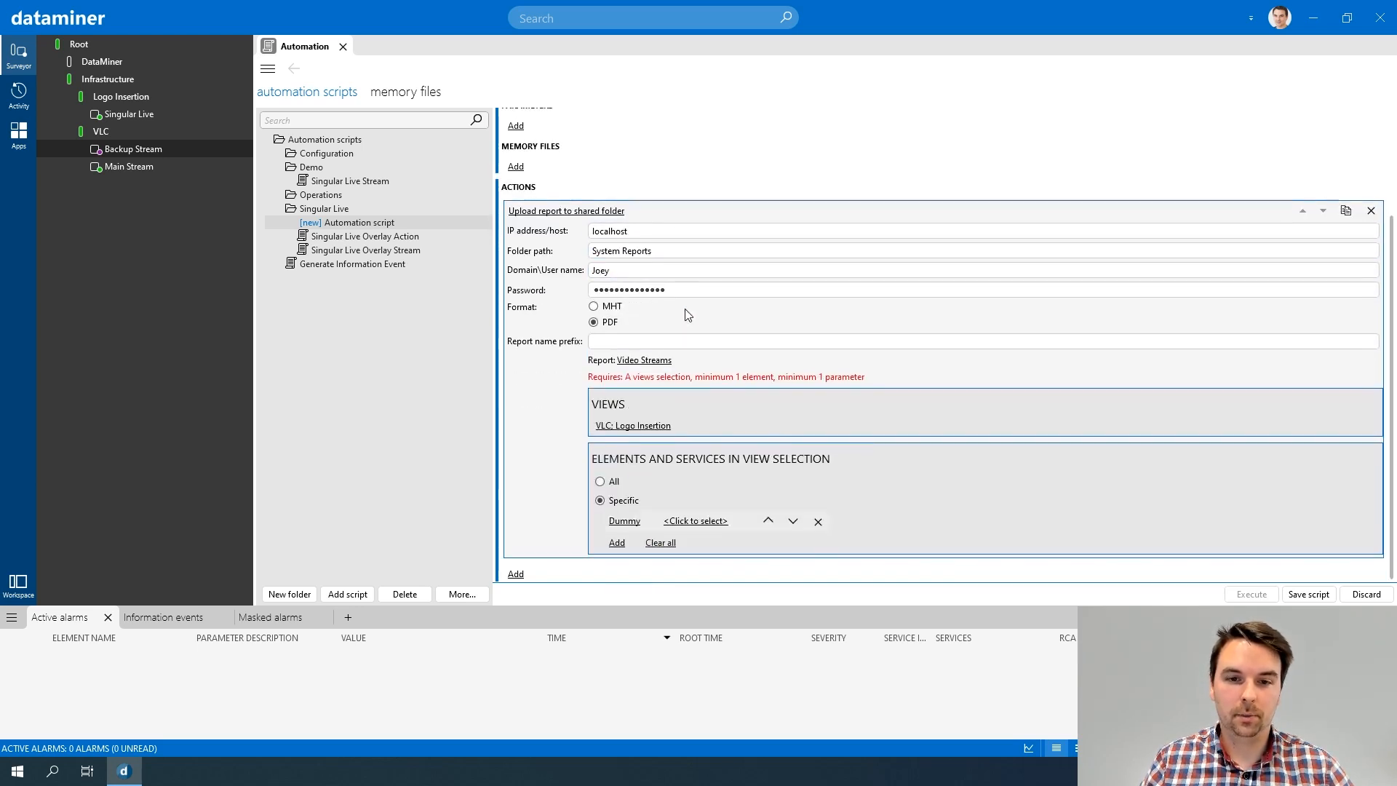
{"action": "left_click", "coordinate": [709, 520]}
{"action": "left_click", "coordinate": [707, 554]}
Name the dummy "singular live", set protocol Singular Live and version Production:1.0.0.3, and choose its configuration element
{"action": "scroll", "coordinate": [590, 216], "scroll_direction": "up", "scroll_amount": 2}
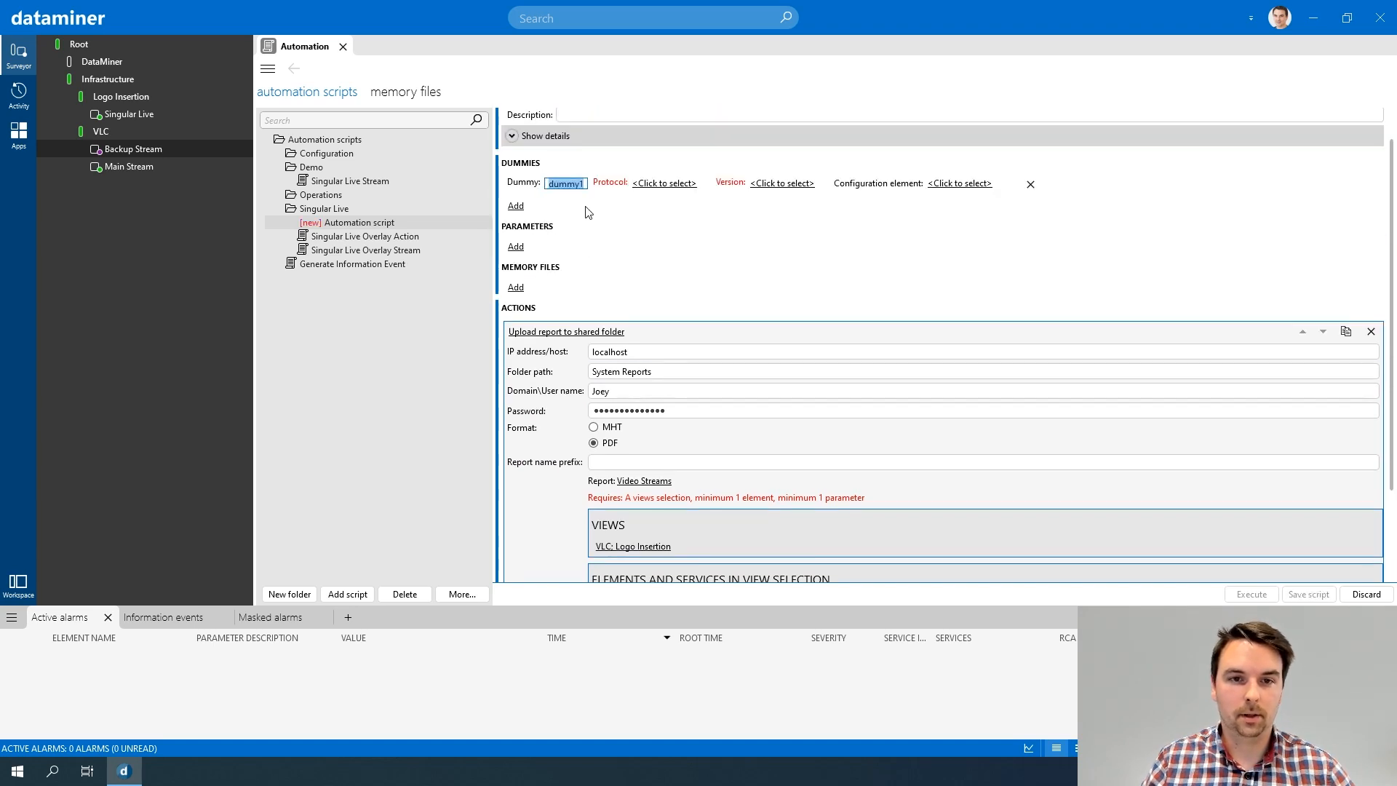
{"action": "type", "text": "singular live"}
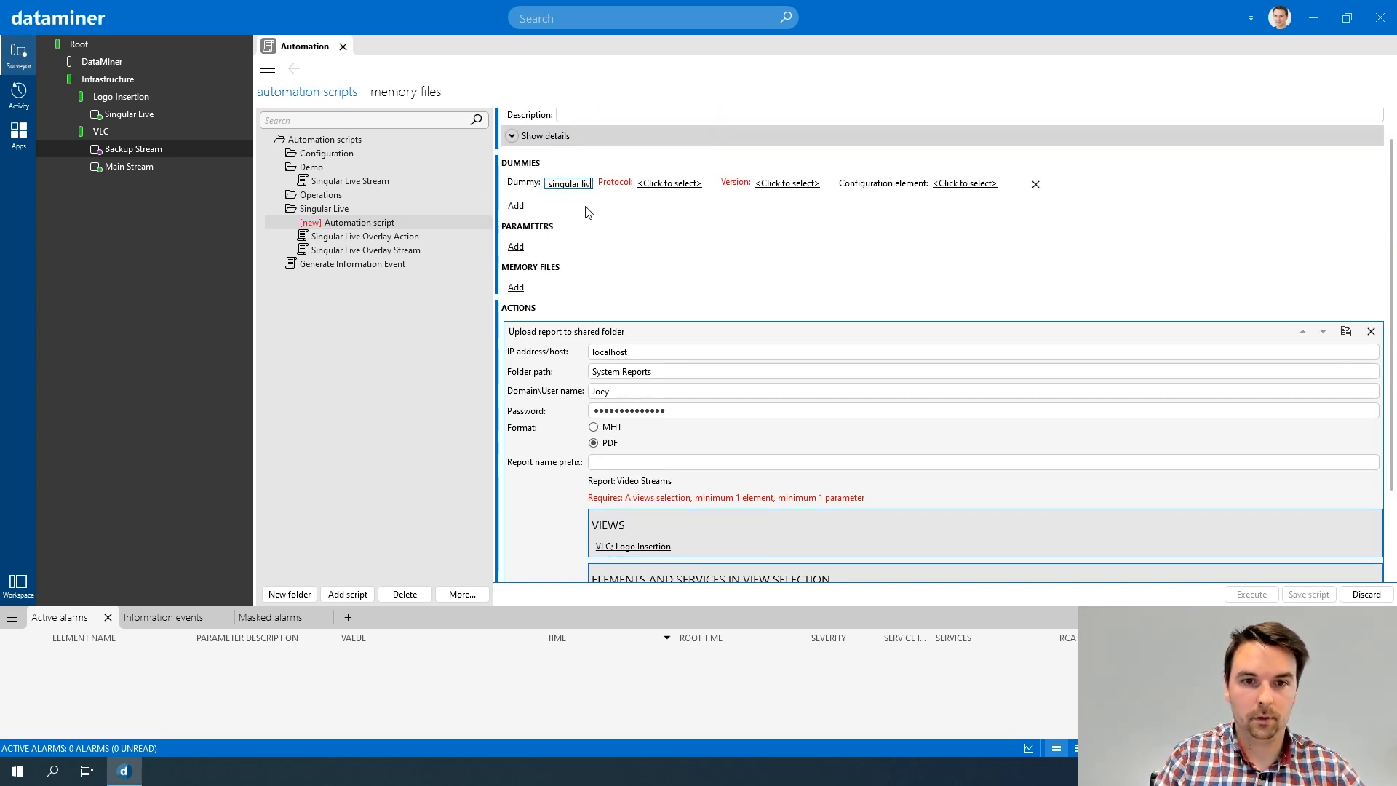
{"action": "left_click", "coordinate": [656, 187]}
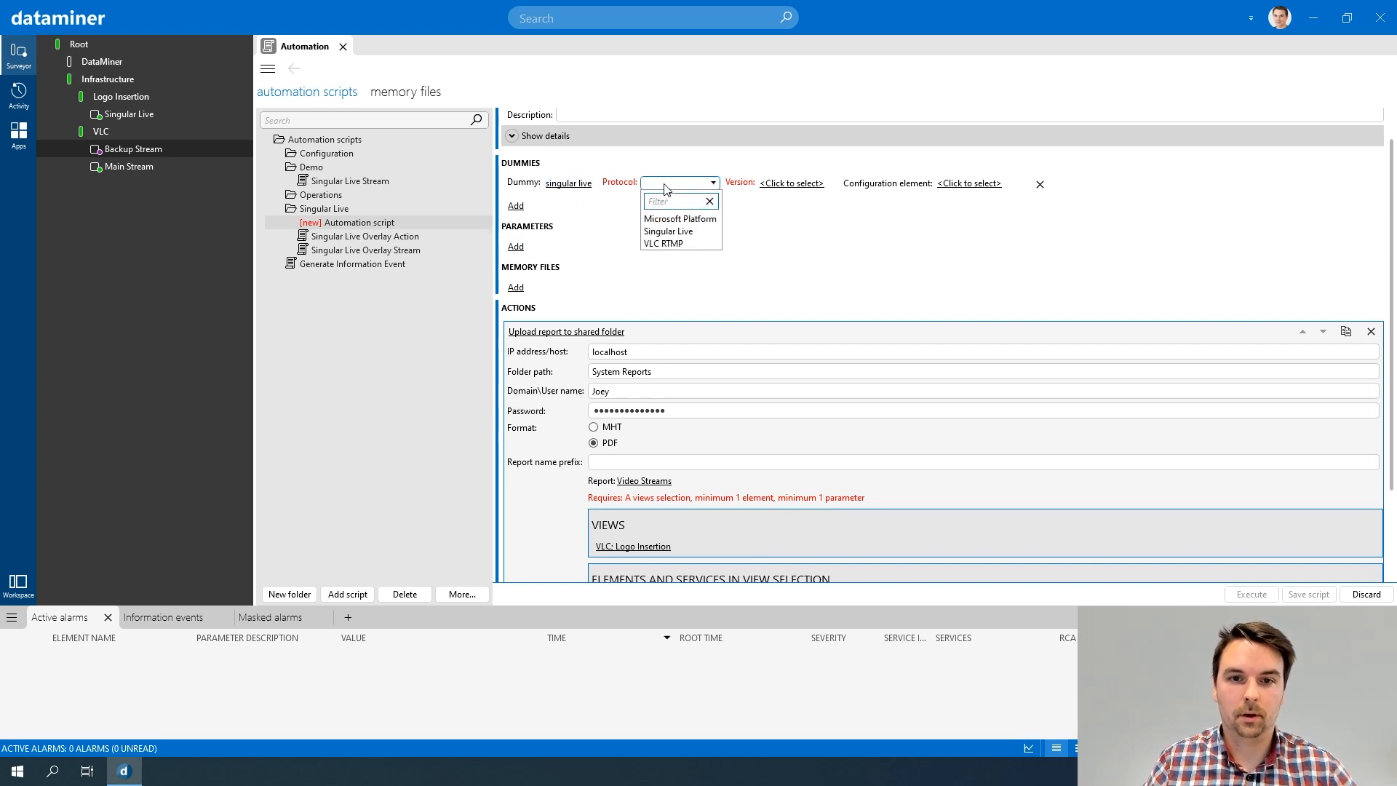
{"action": "left_click", "coordinate": [683, 231]}
{"action": "left_click", "coordinate": [767, 191]}
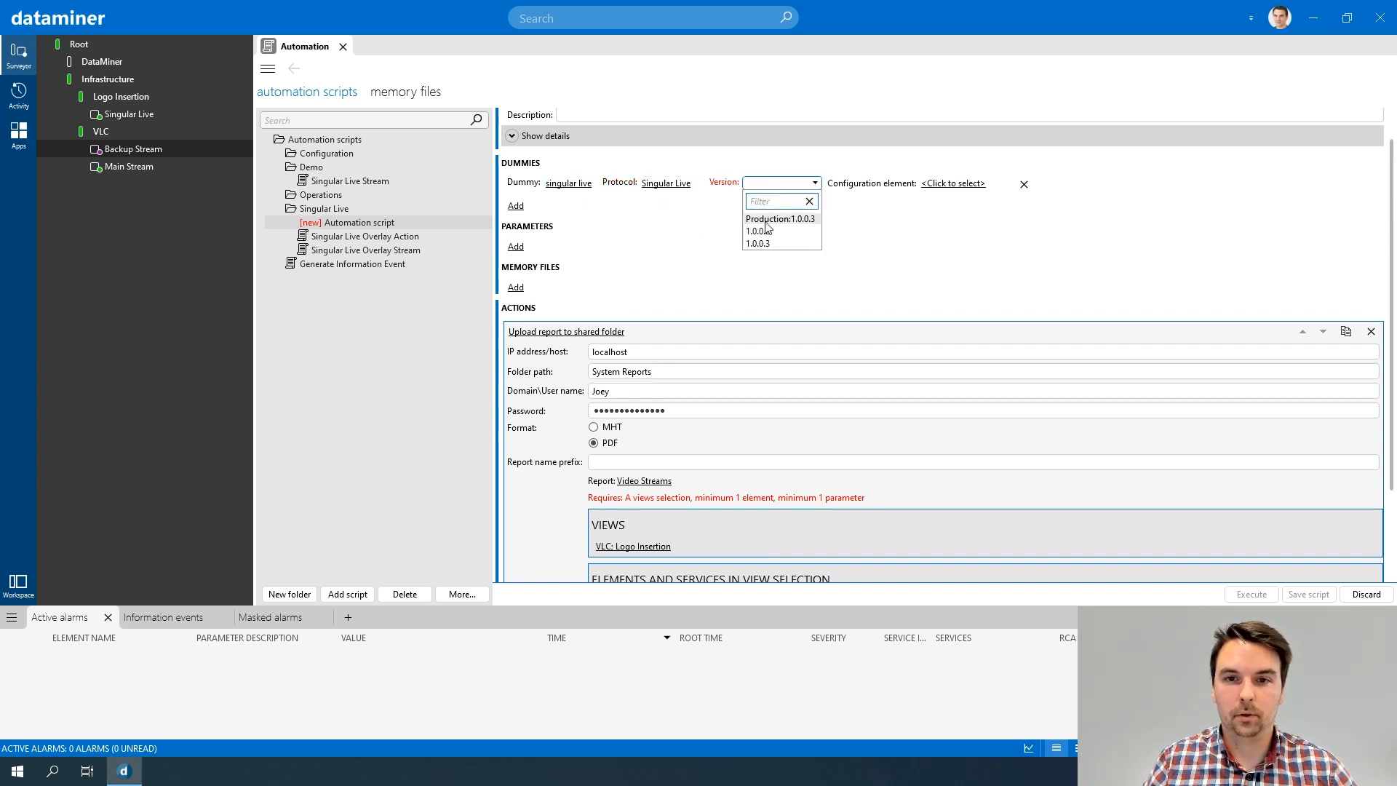
{"action": "left_click", "coordinate": [772, 215]}
{"action": "left_click", "coordinate": [942, 188]}
{"action": "left_click", "coordinate": [952, 230]}
Assign the singular live dummy to the report's Dummy entry and save the script
{"action": "scroll", "coordinate": [757, 240], "scroll_direction": "down", "scroll_amount": 3}
{"action": "left_click", "coordinate": [708, 520]}
{"action": "left_click", "coordinate": [688, 567]}
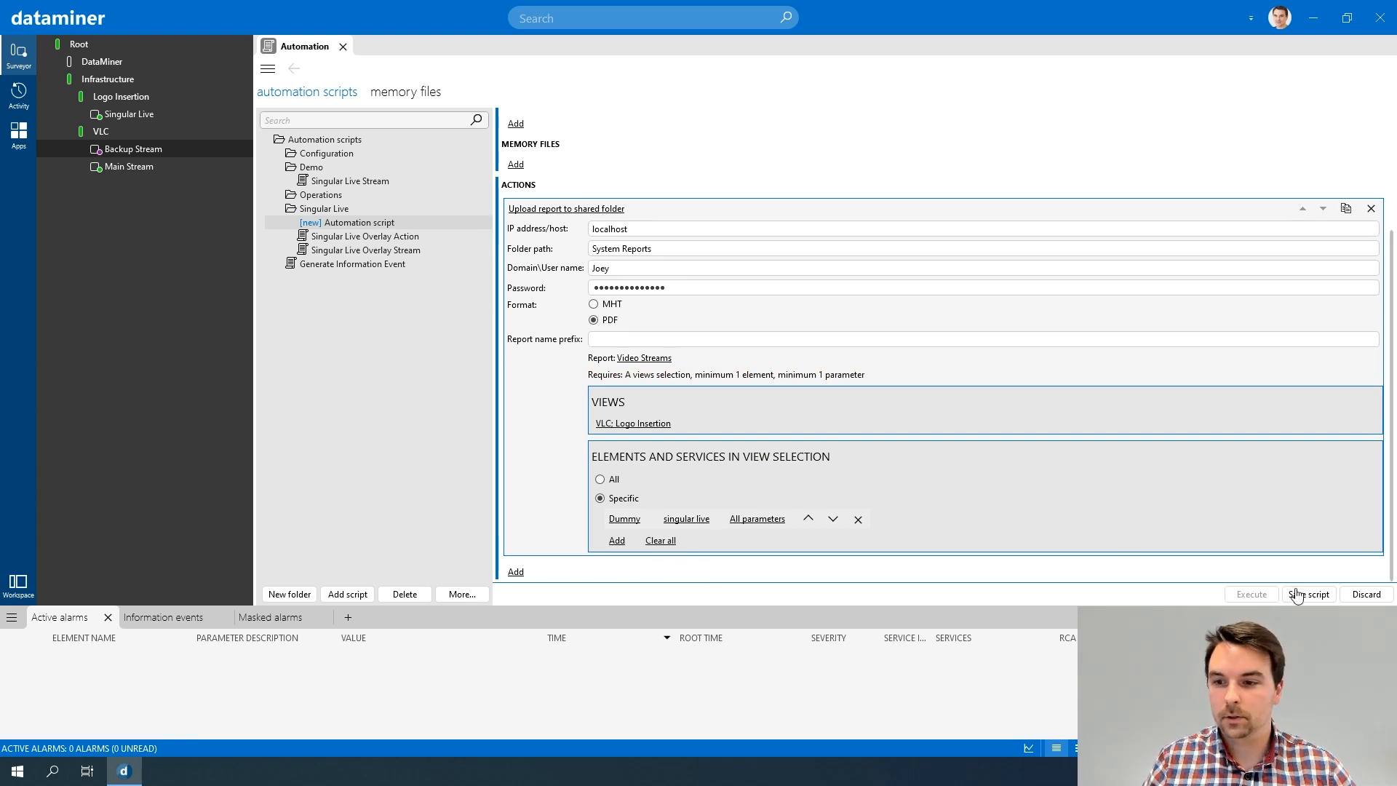
{"action": "left_click", "coordinate": [1327, 594]}
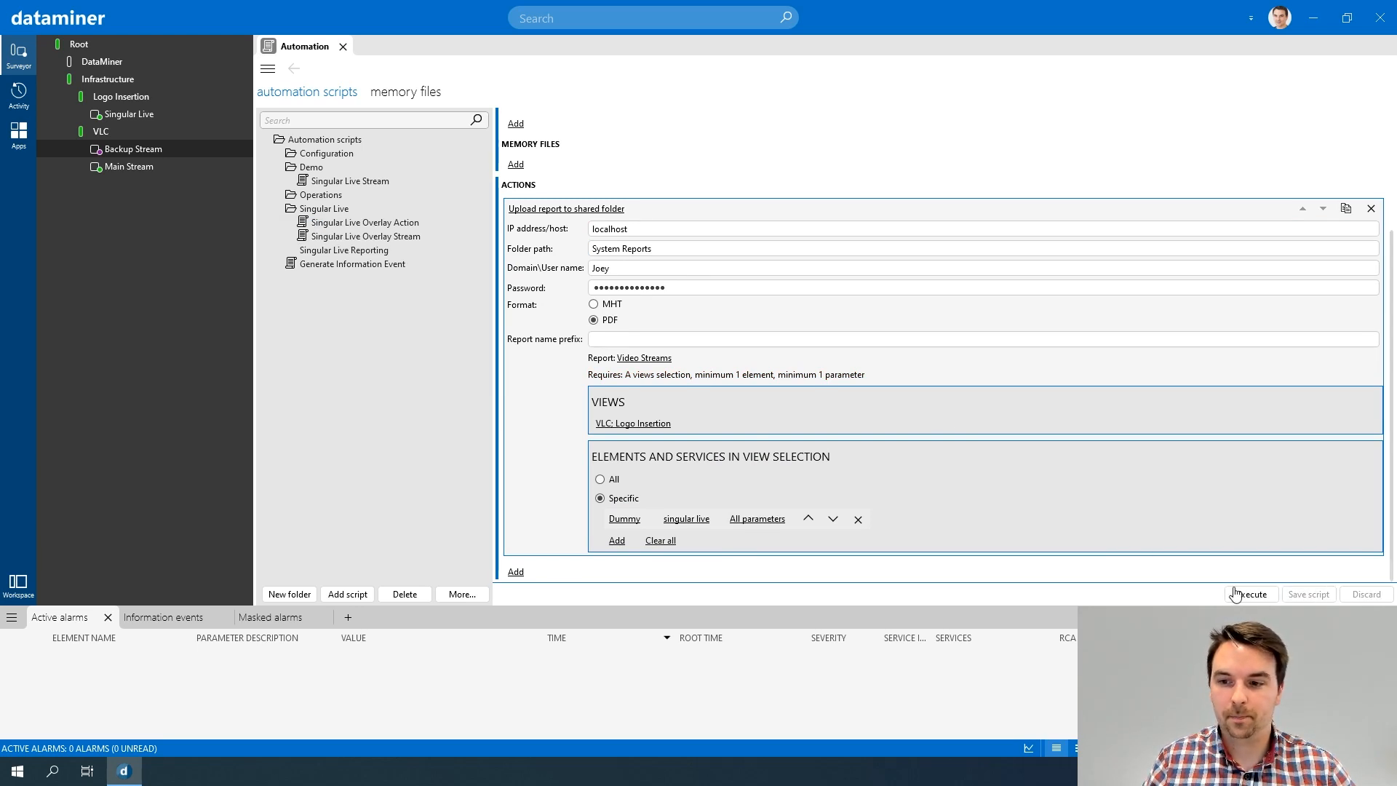
Execute the Singular Live Reporting script immediately with the Singular Live element, and close the execution window
{"action": "left_click", "coordinate": [1251, 593]}
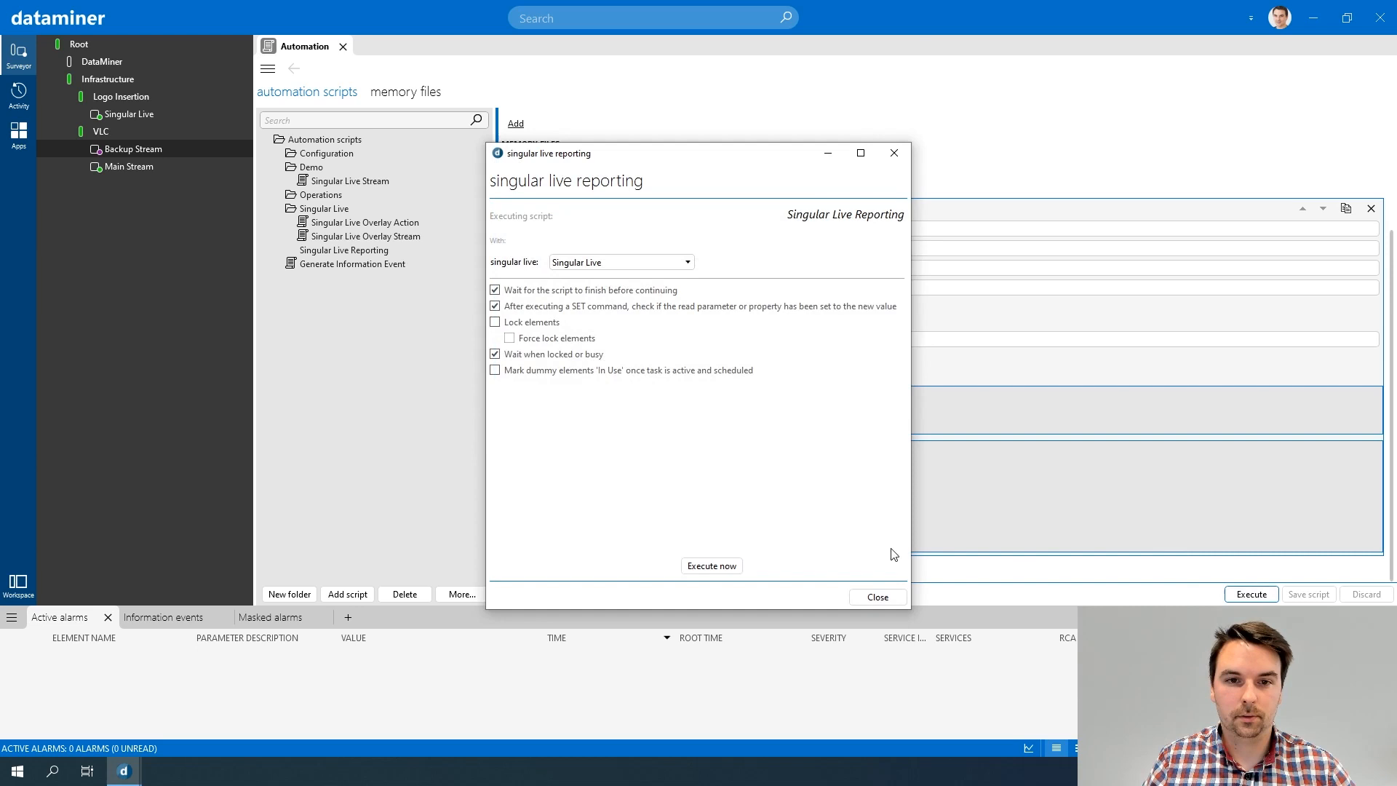
{"action": "left_click", "coordinate": [724, 567]}
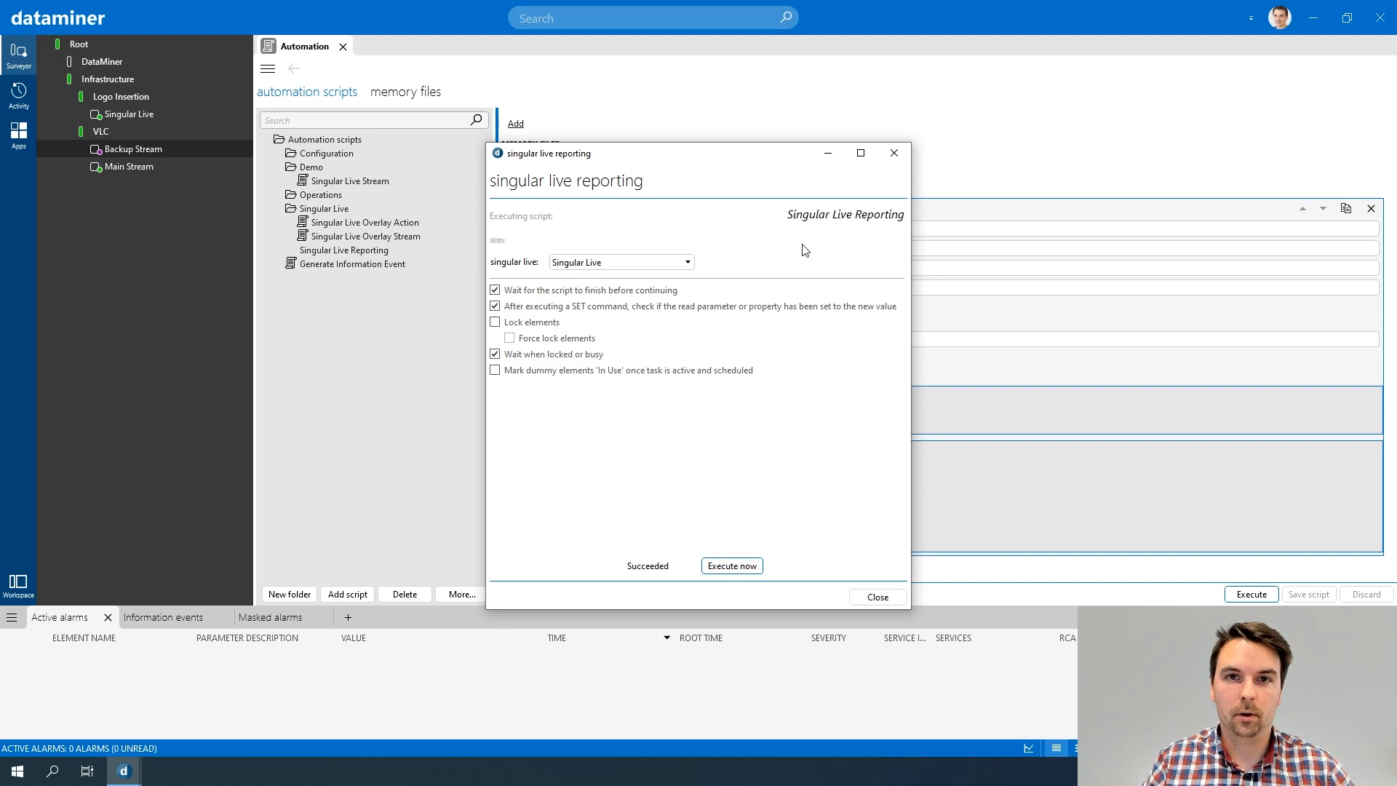
{"action": "left_click", "coordinate": [894, 154]}
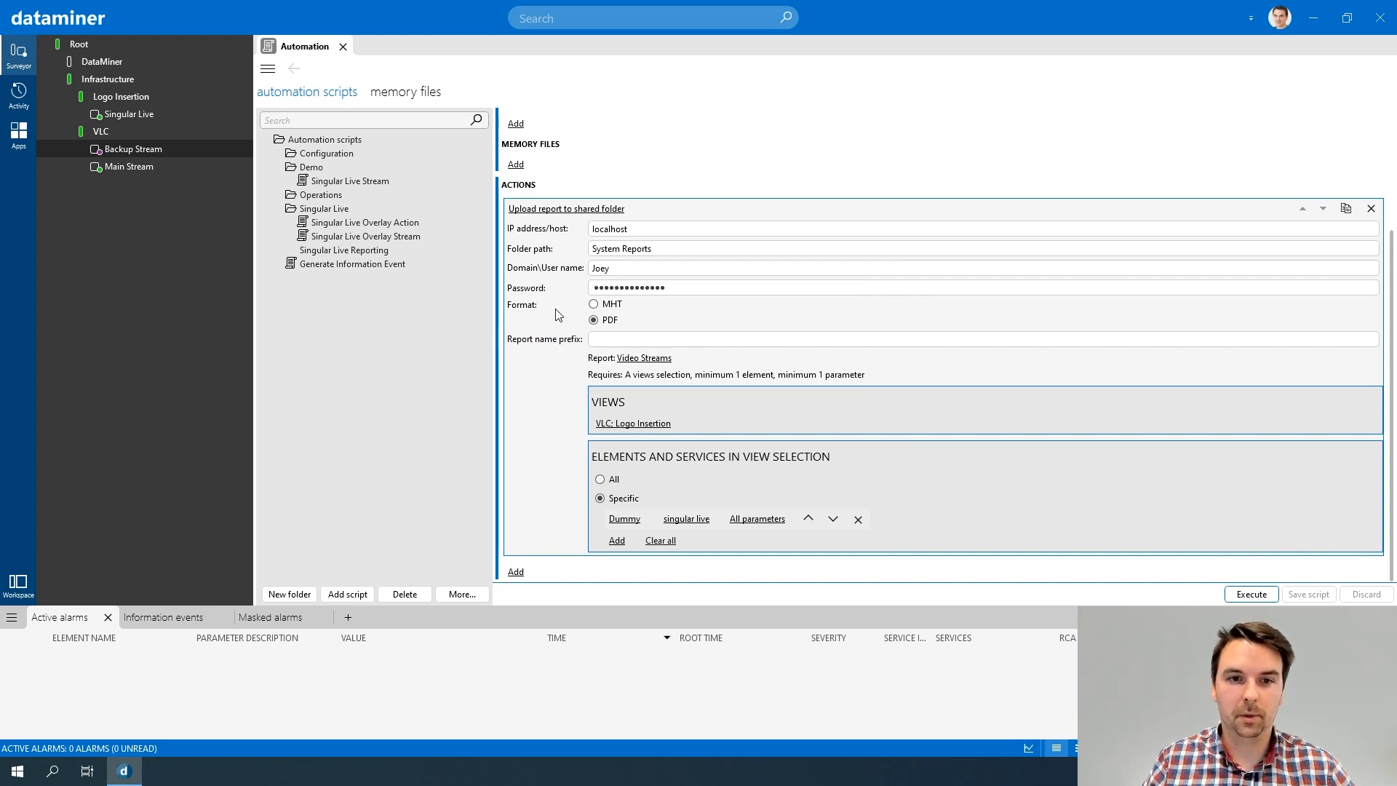
Add an Email action to the script and select the intended user as its To recipient, filtering the user list by first name
{"action": "left_click", "coordinate": [515, 572]}
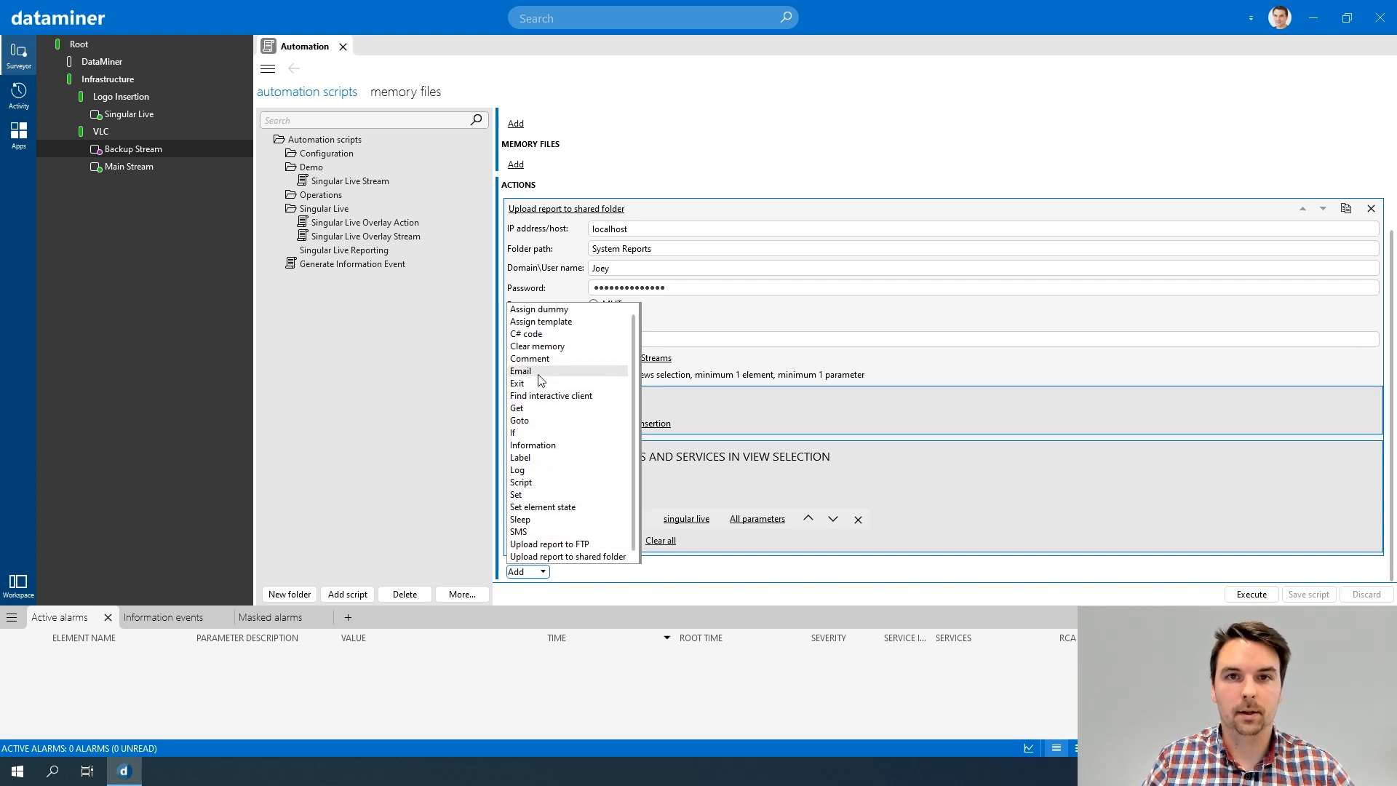
{"action": "left_click", "coordinate": [539, 372]}
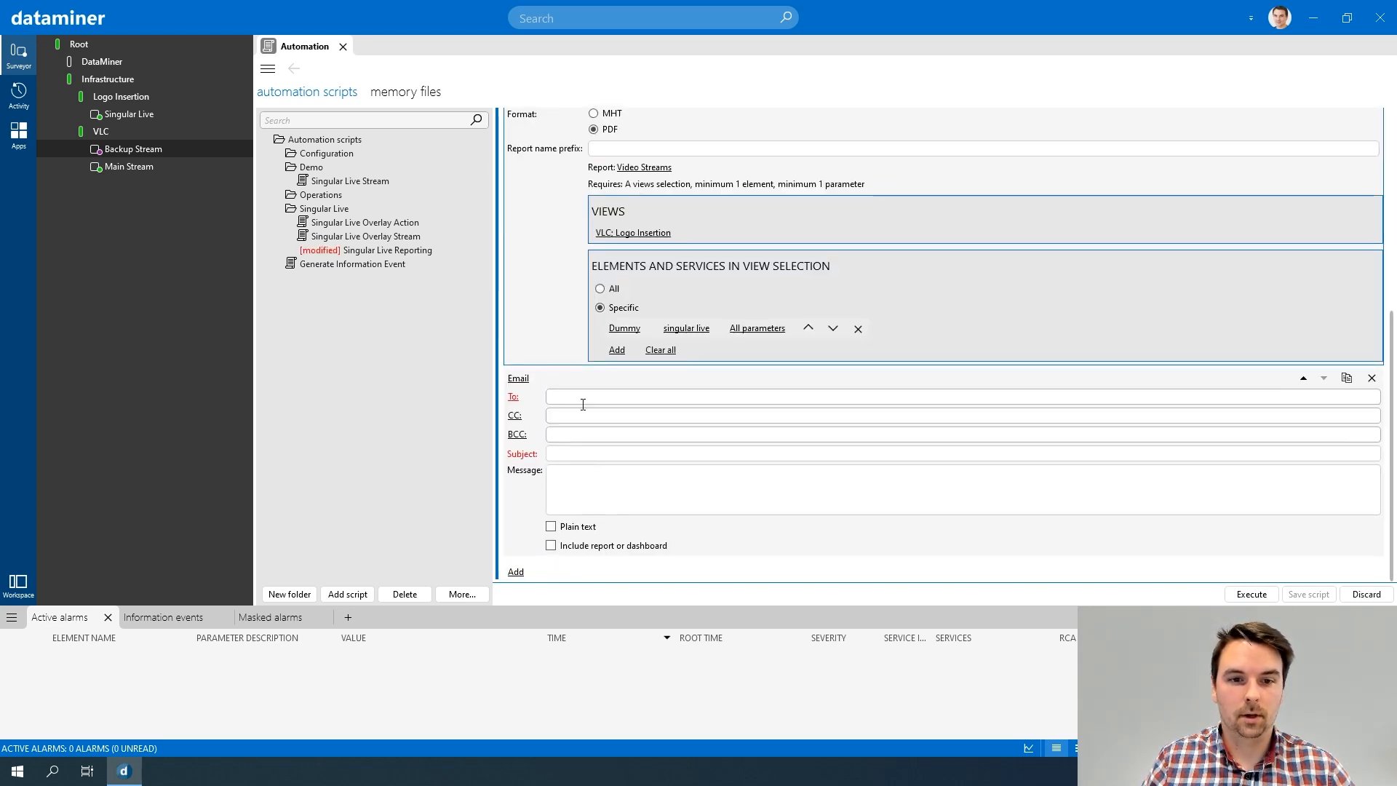
{"action": "left_click", "coordinate": [513, 396]}
{"action": "left_click", "coordinate": [348, 426]}
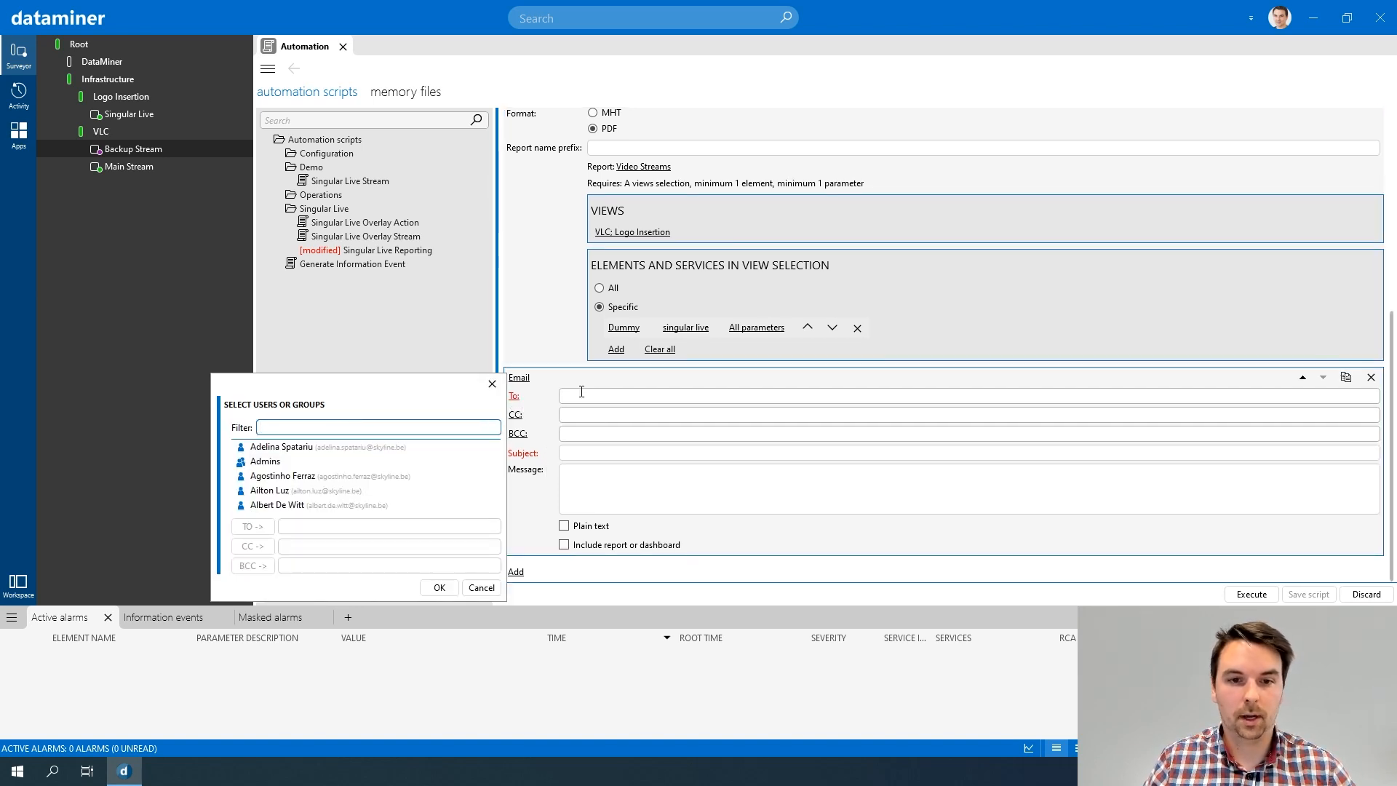
{"action": "type", "text": "Joey"}
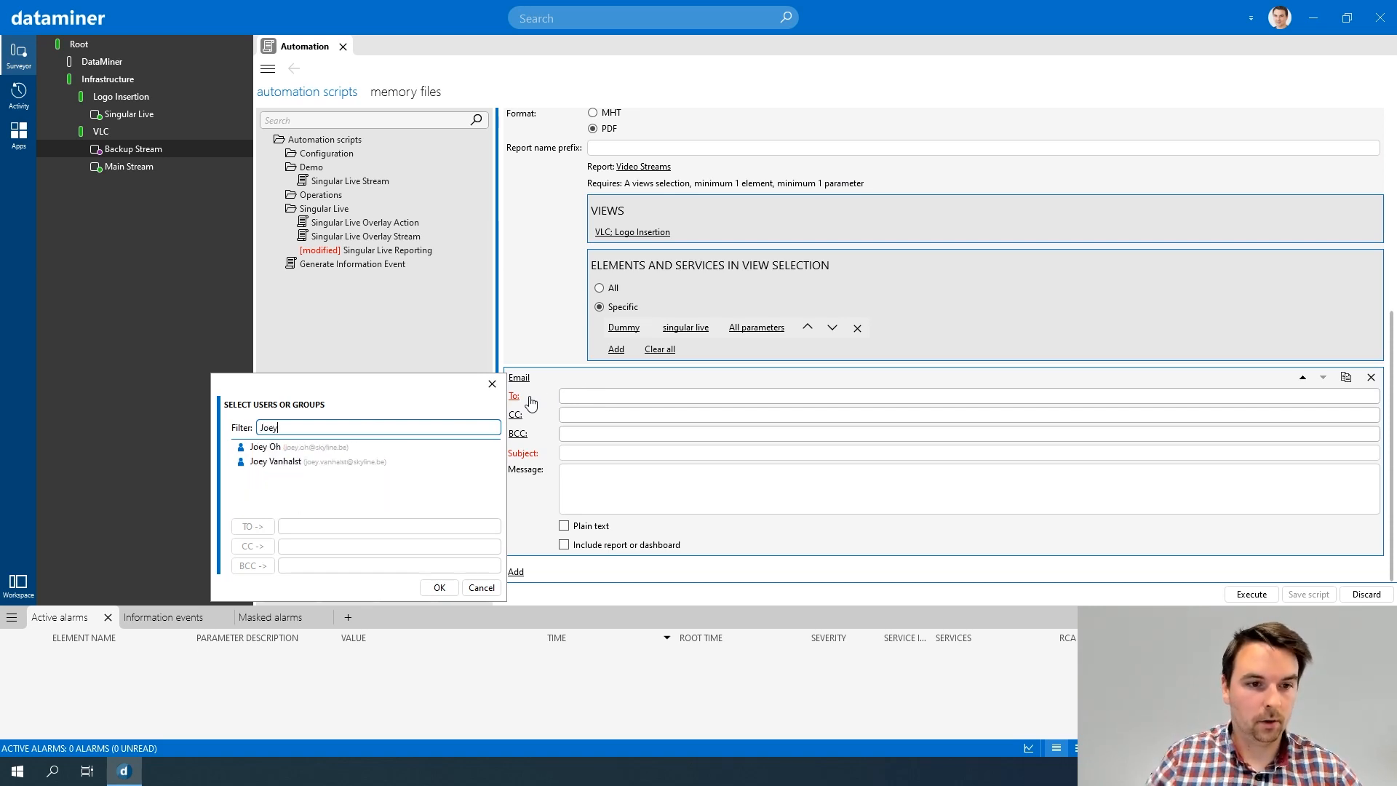
{"action": "left_click", "coordinate": [278, 463]}
{"action": "left_click", "coordinate": [281, 462]}
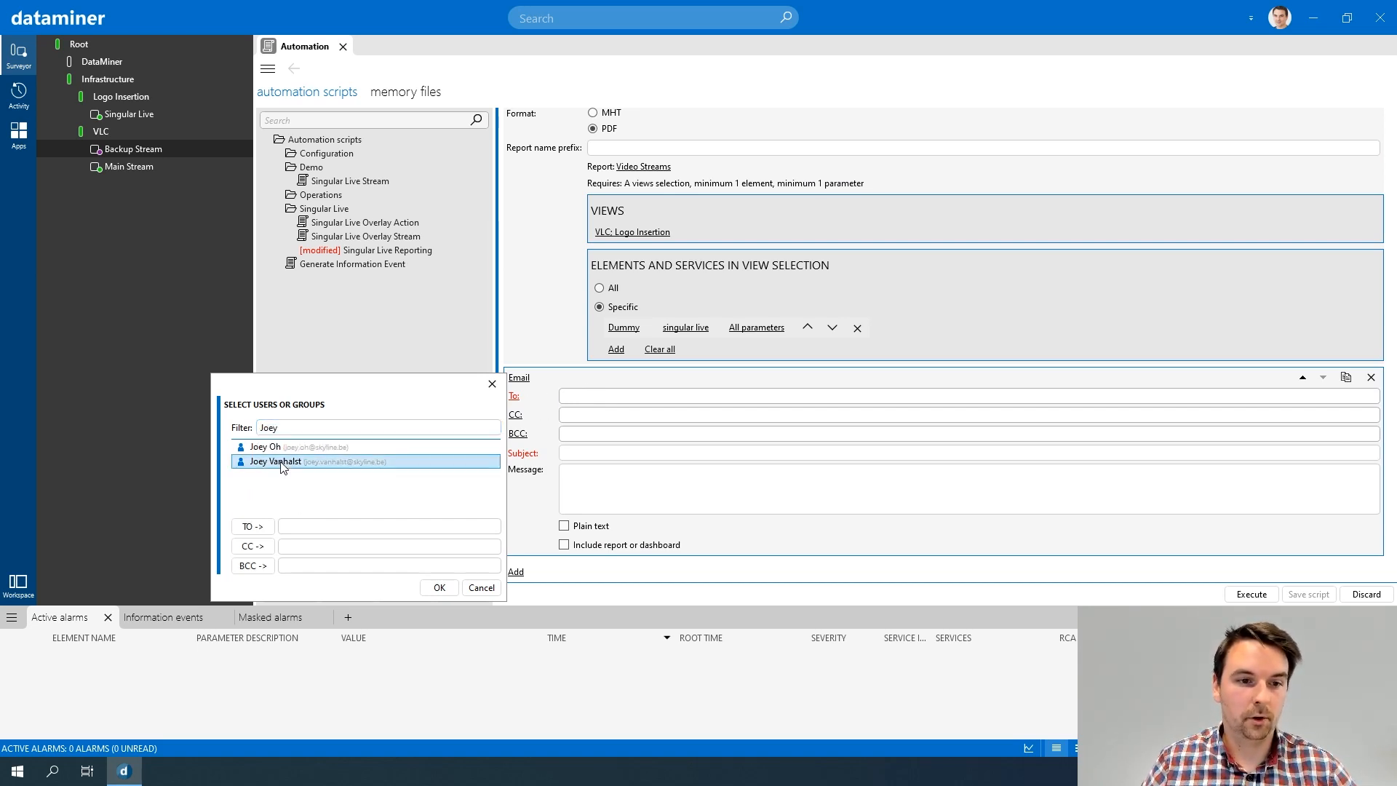
{"action": "double_click", "coordinate": [304, 464]}
{"action": "left_click", "coordinate": [439, 589]}
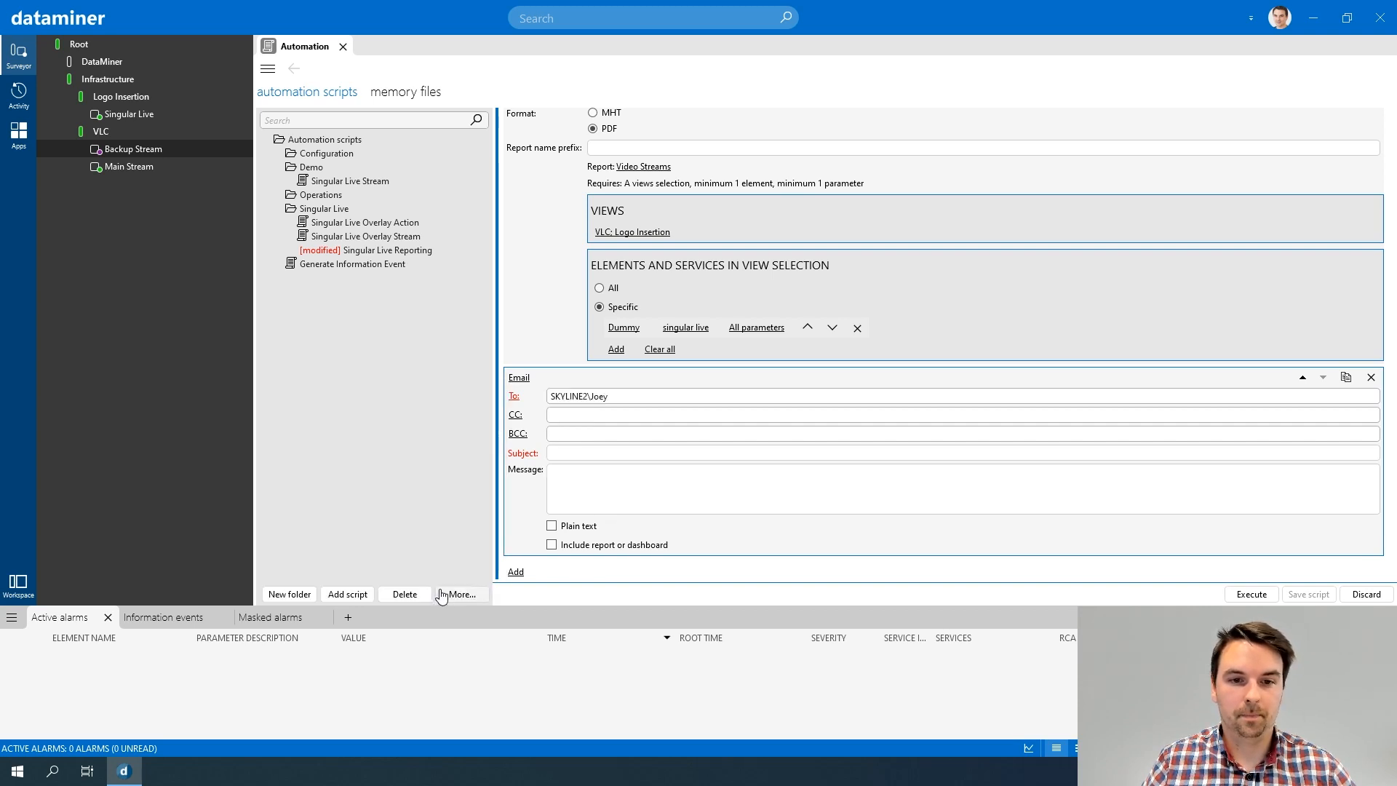
Give the email the subject "Singular Live Report is available on the share" and message "A new singular live report was generated and is available on the share!"
{"action": "left_click", "coordinate": [596, 453]}
{"action": "type", "text": "Singula"}
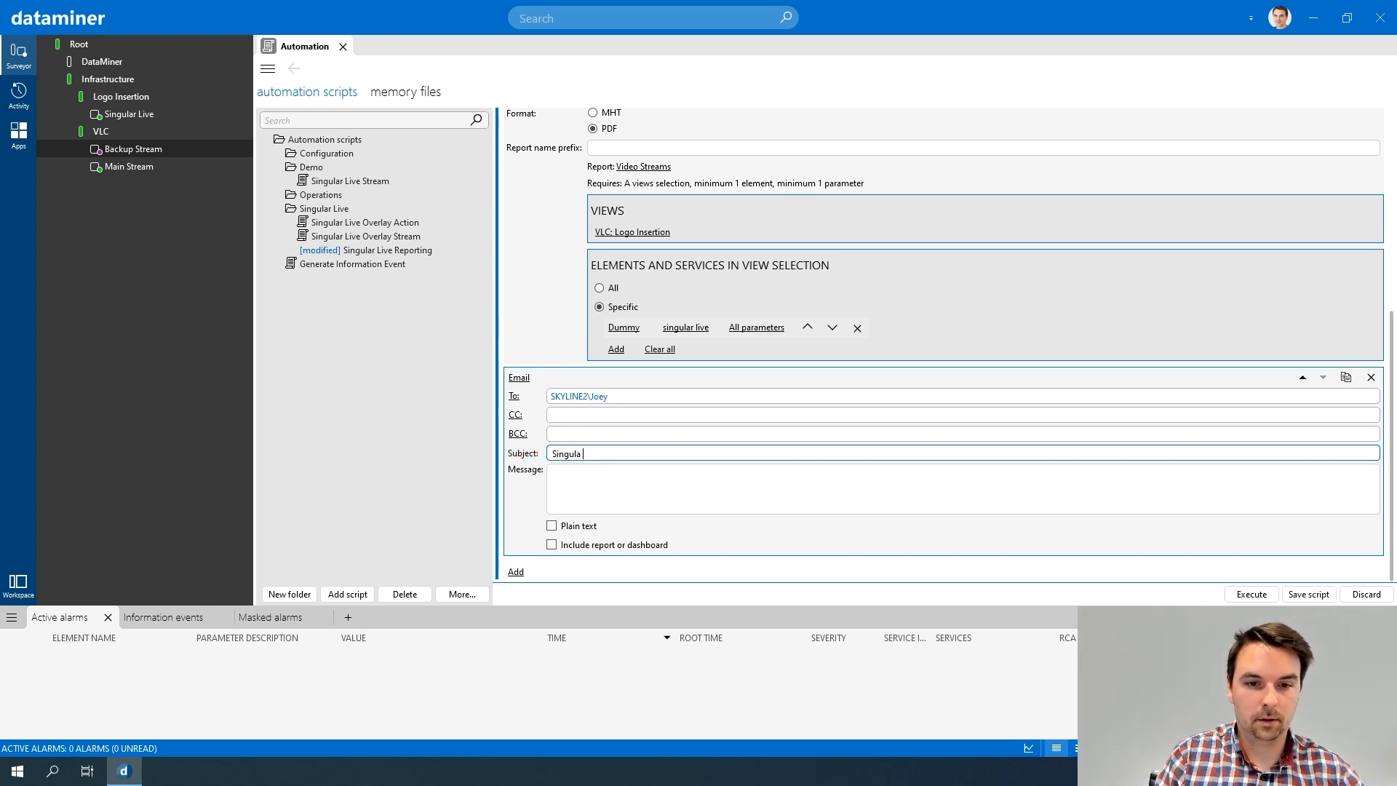
{"action": "type", "text": "r Live Report is available on the share"}
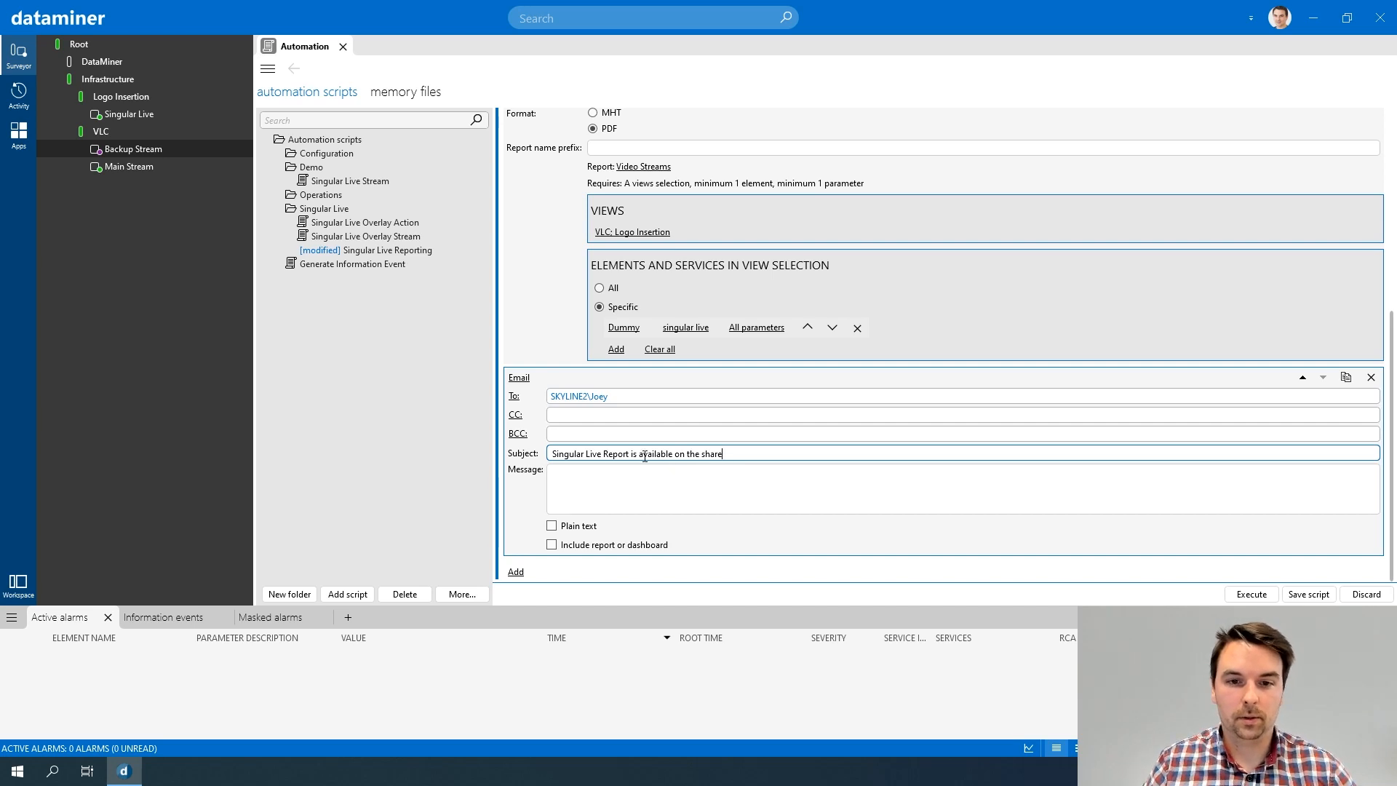
{"action": "left_click", "coordinate": [653, 481]}
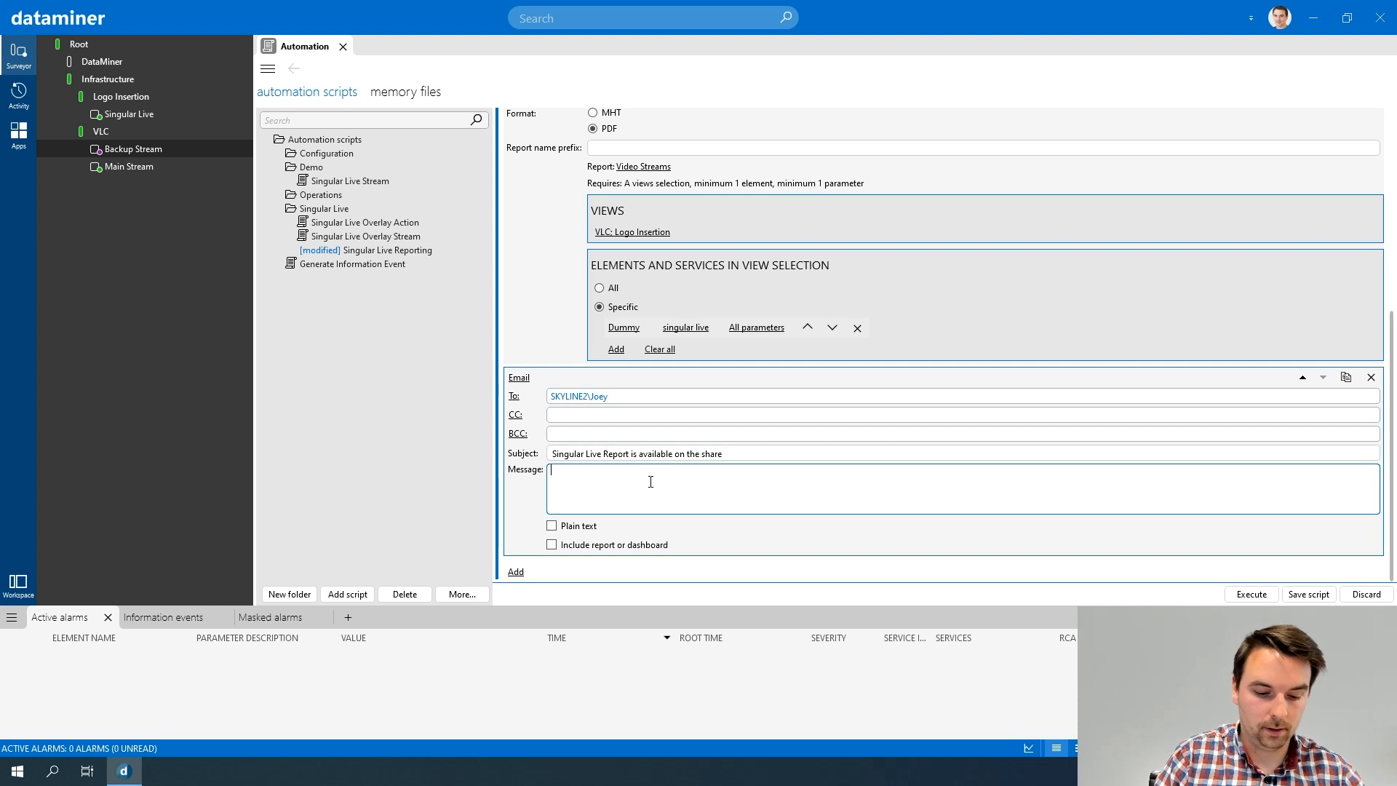
{"action": "type", "text": "A new singular live report was genera"}
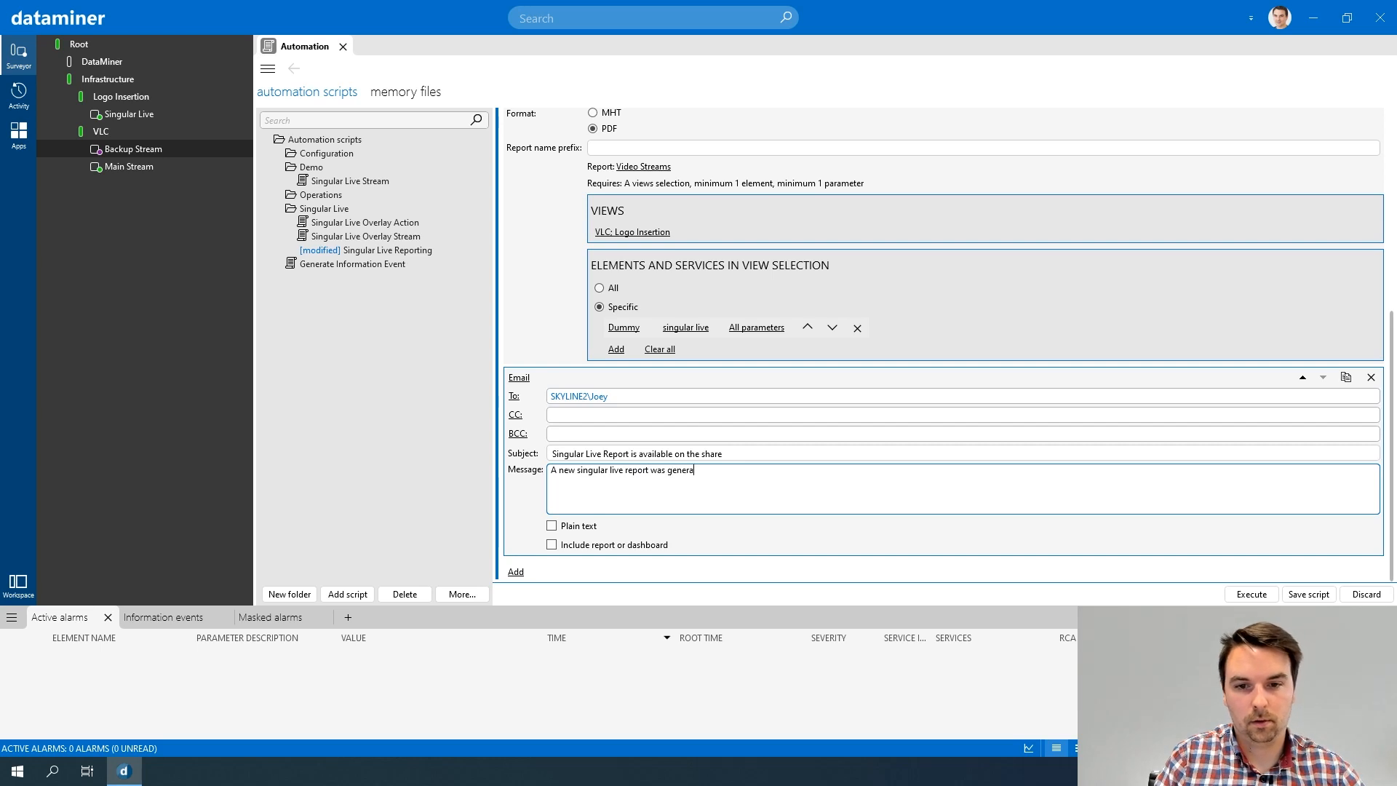
{"action": "type", "text": "ted and is available on the share!"}
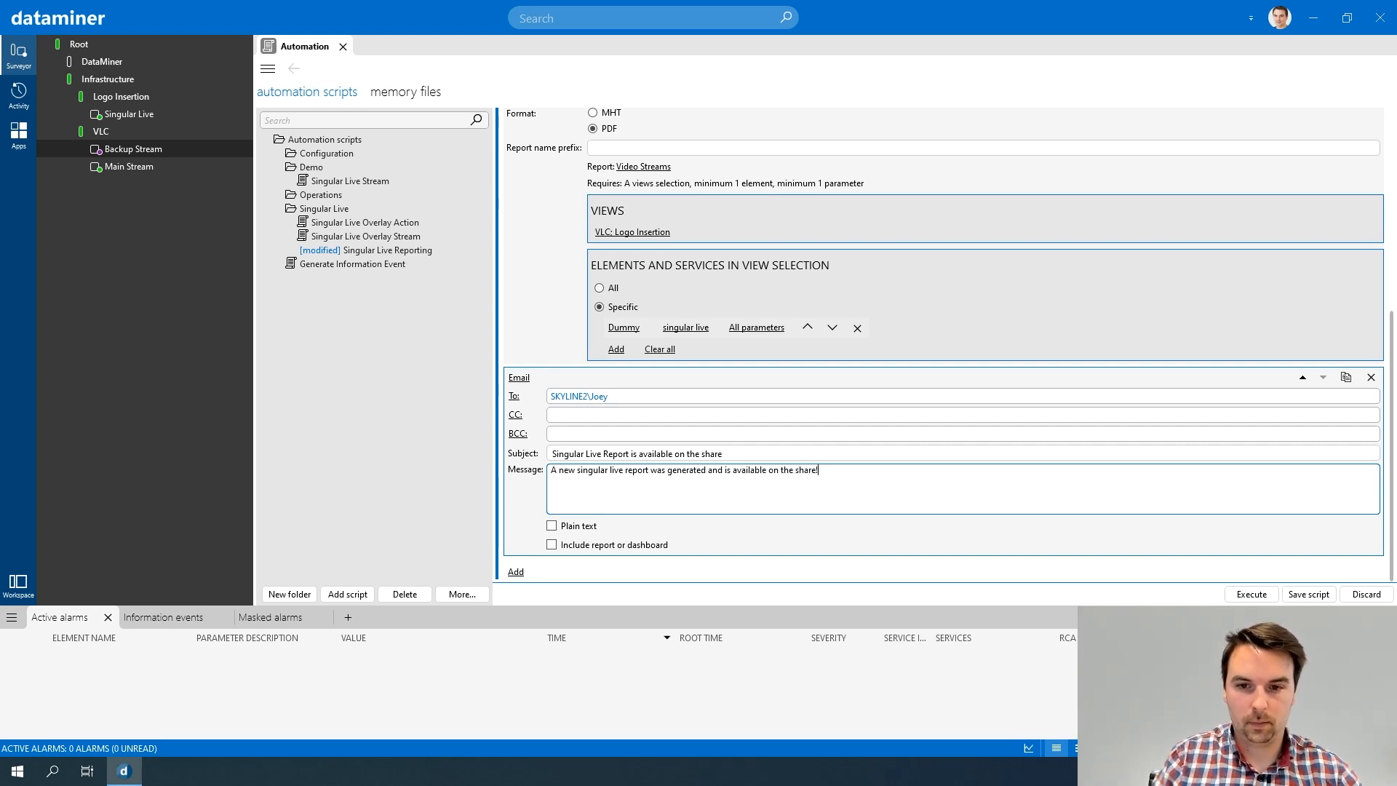
{"action": "left_click", "coordinate": [551, 546]}
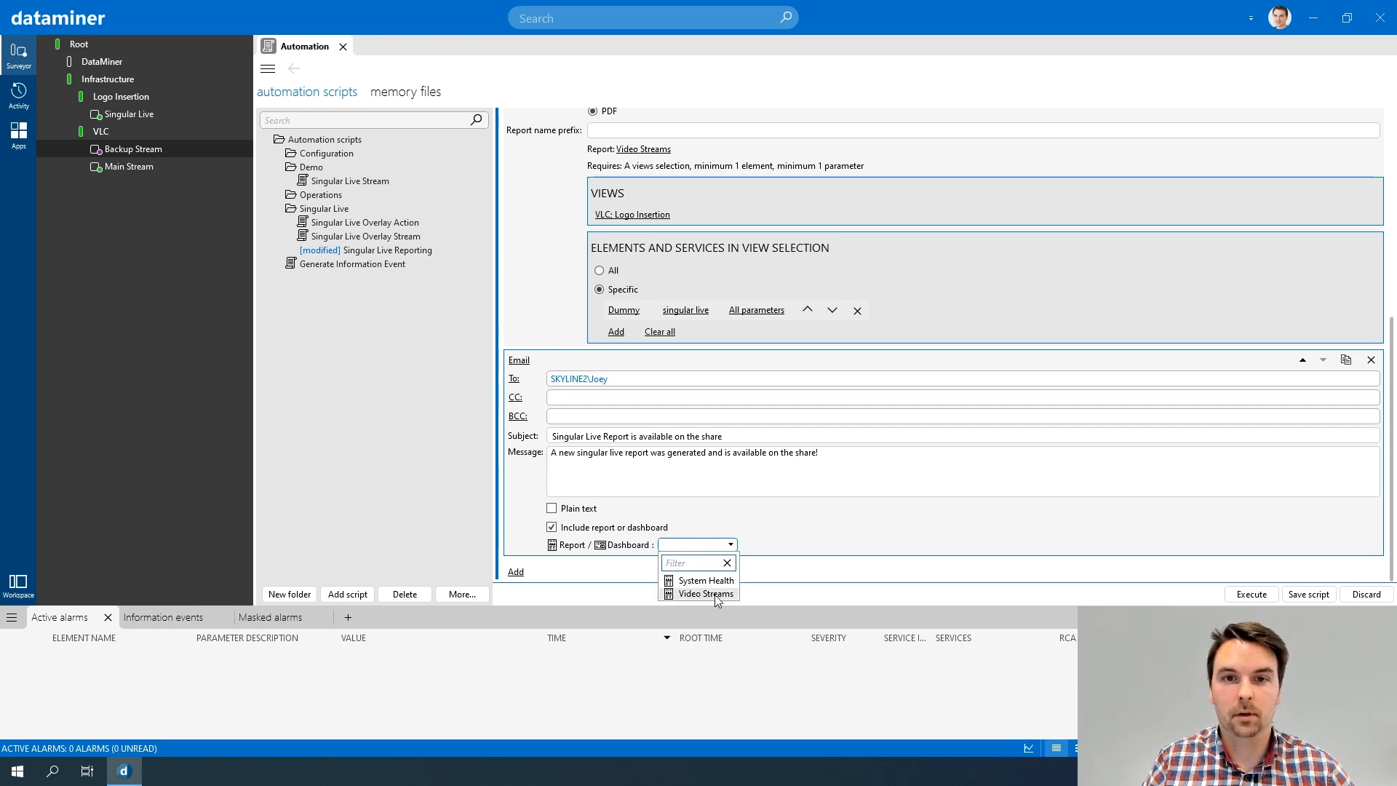
{"action": "left_click", "coordinate": [718, 518]}
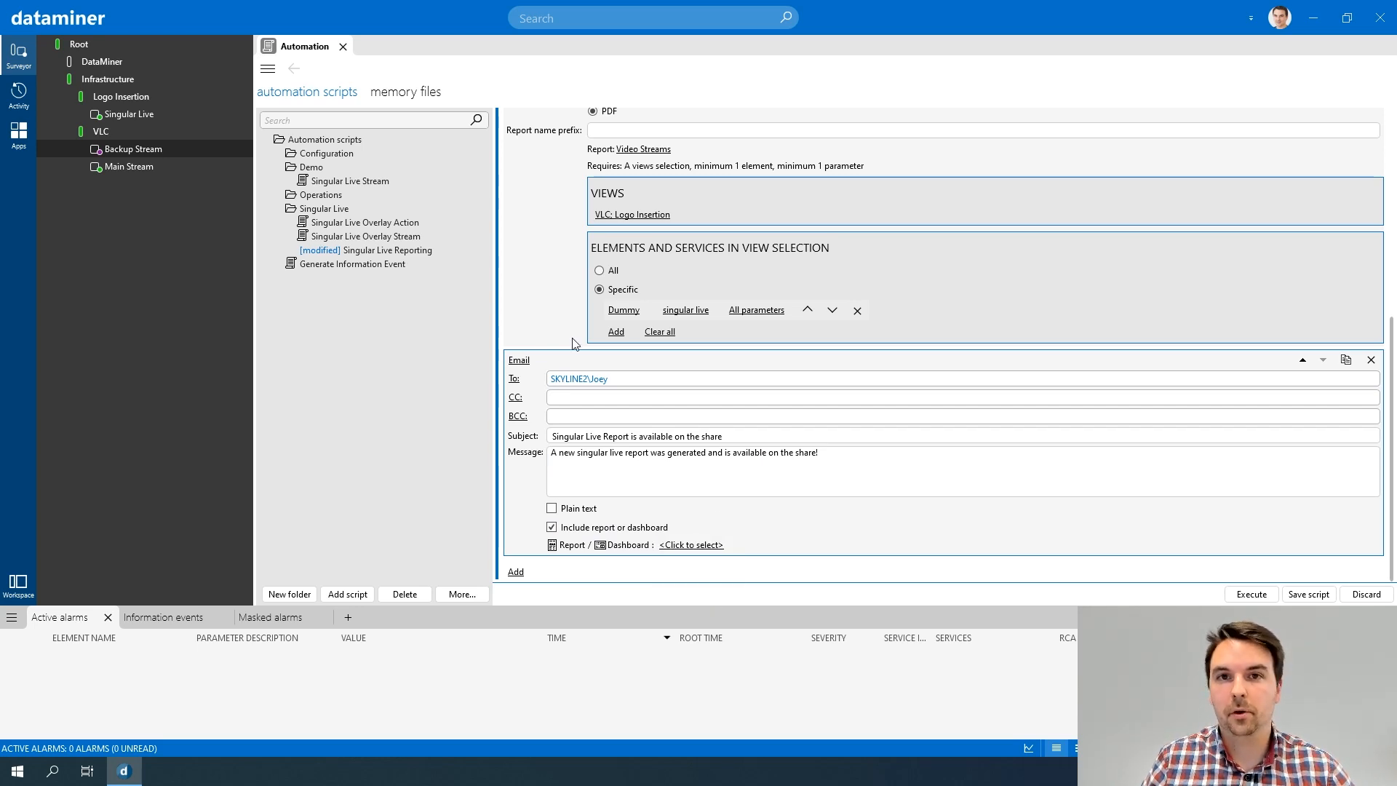
{"action": "left_click", "coordinate": [552, 527]}
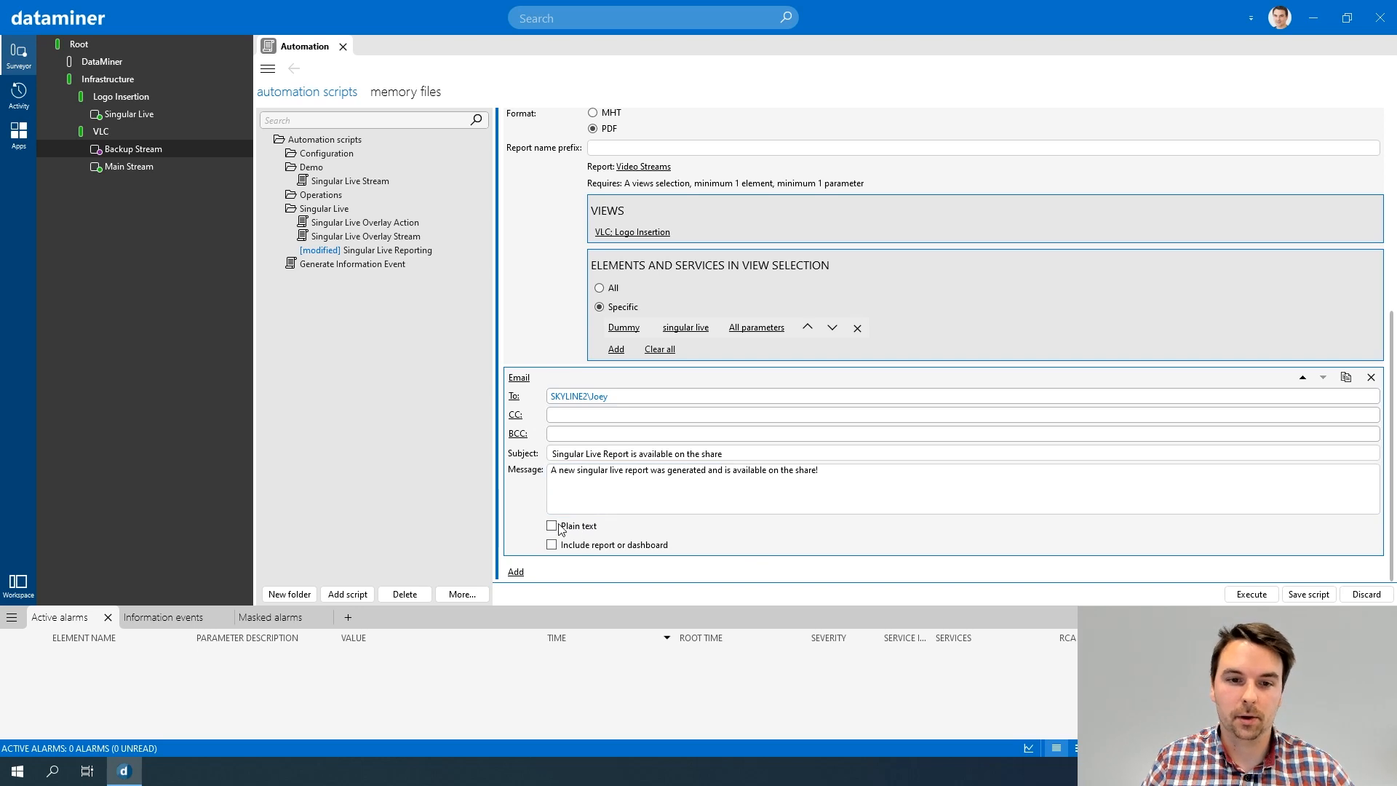
Save the Singular Live Reporting script, execute it immediately with the Singular Live element, and close the execution window
{"action": "left_click", "coordinate": [1306, 594]}
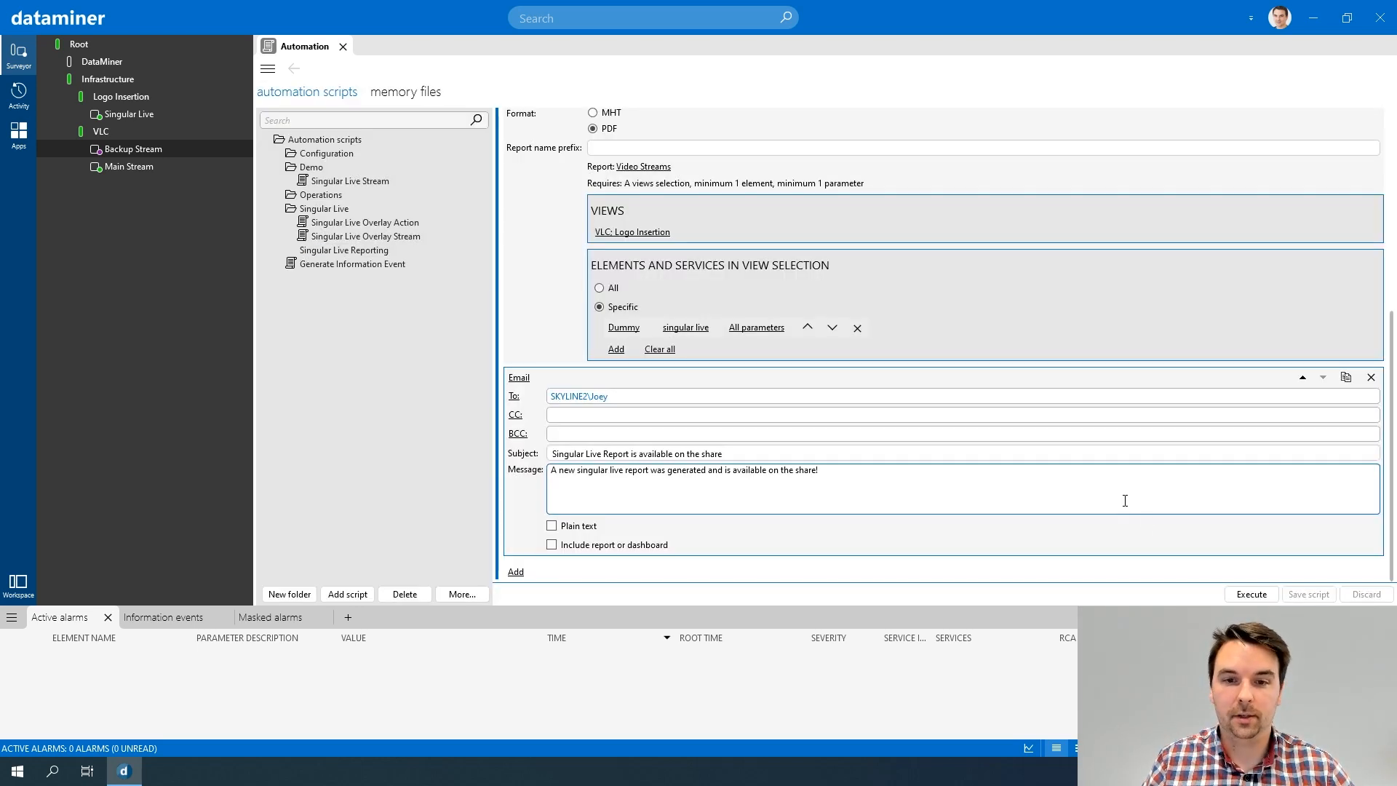
{"action": "left_click", "coordinate": [1251, 594]}
{"action": "left_click", "coordinate": [700, 565]}
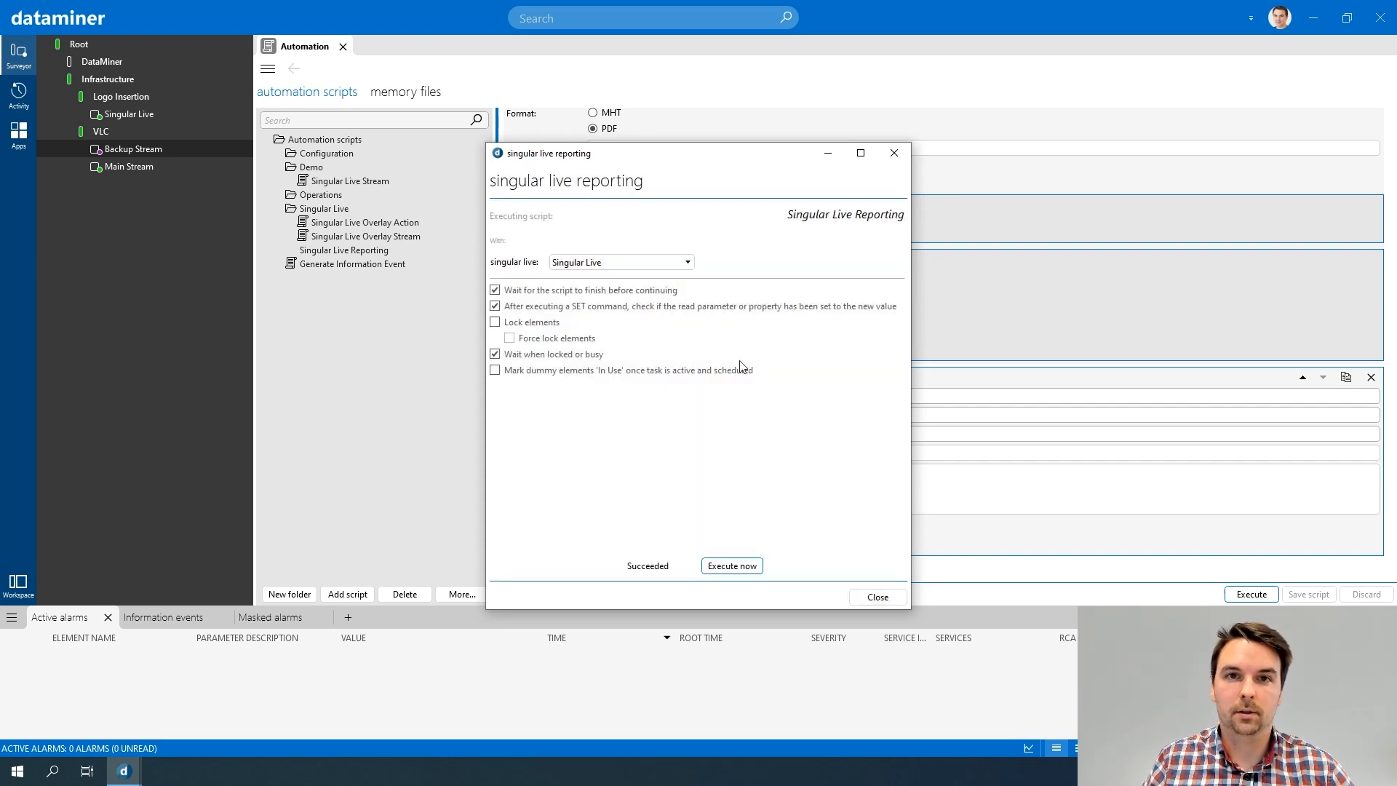
{"action": "left_click", "coordinate": [892, 152]}
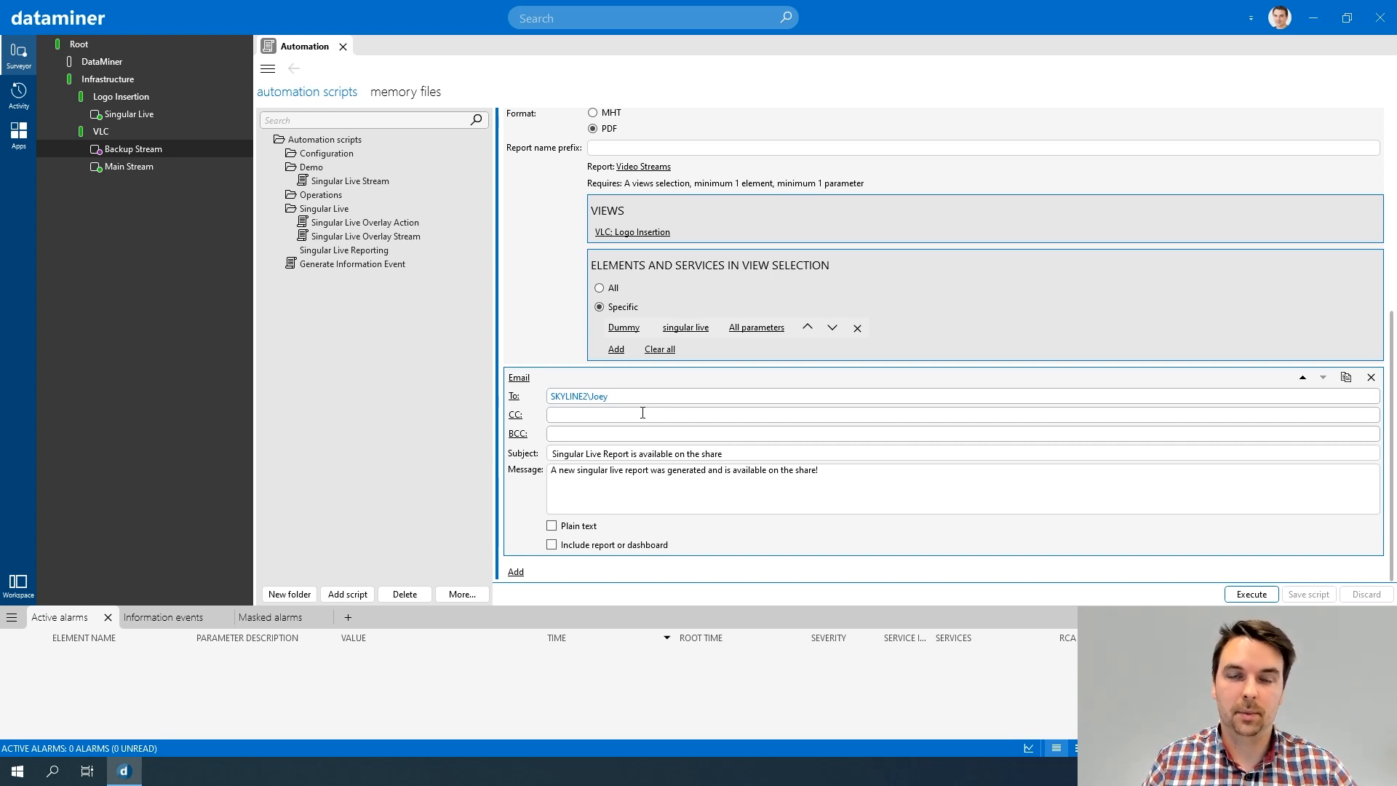
Add an If action after the email with a parameter condition on the singular live dummy's Remaining Time Percentage
{"action": "left_click", "coordinate": [515, 573]}
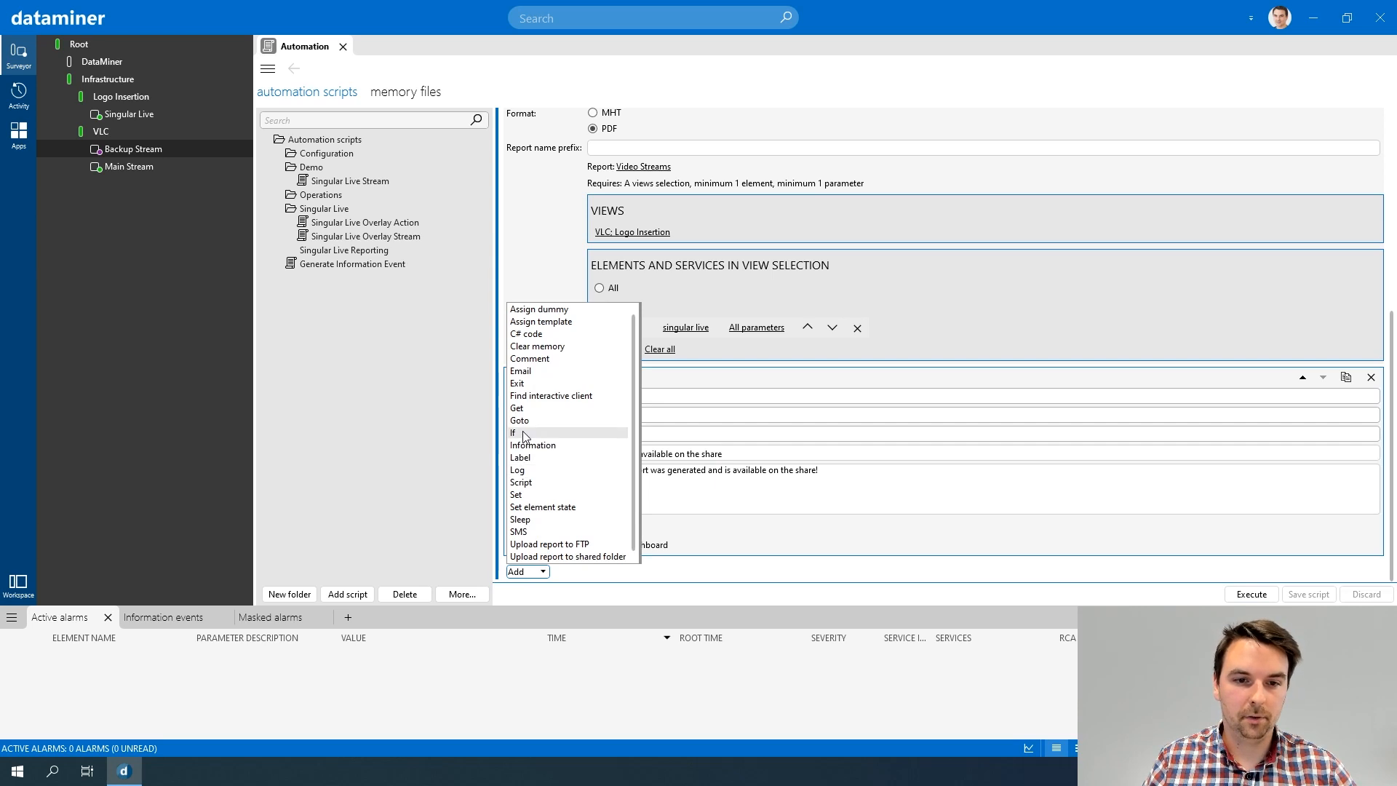
{"action": "left_click", "coordinate": [523, 435]}
{"action": "left_click", "coordinate": [604, 413]}
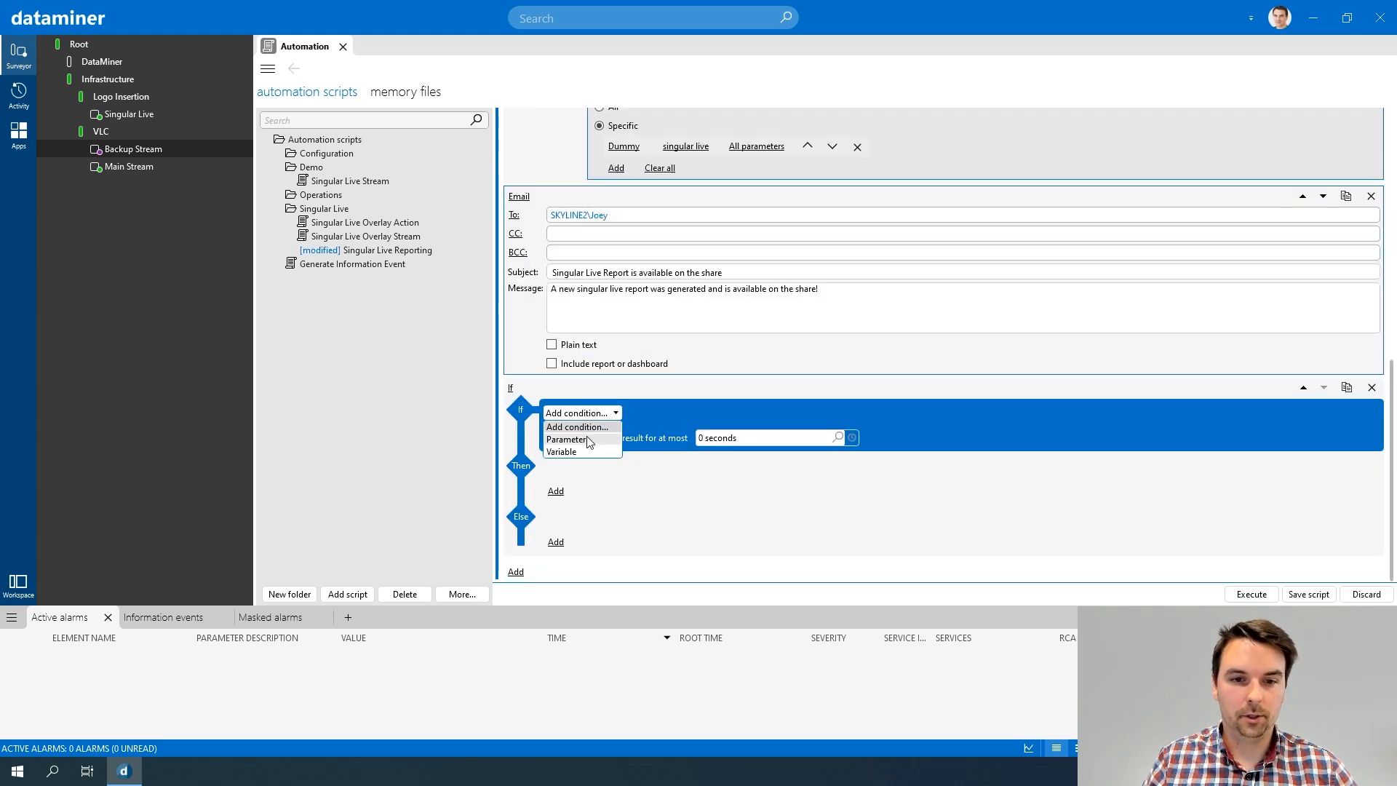
{"action": "left_click", "coordinate": [589, 440]}
{"action": "left_click", "coordinate": [625, 415]}
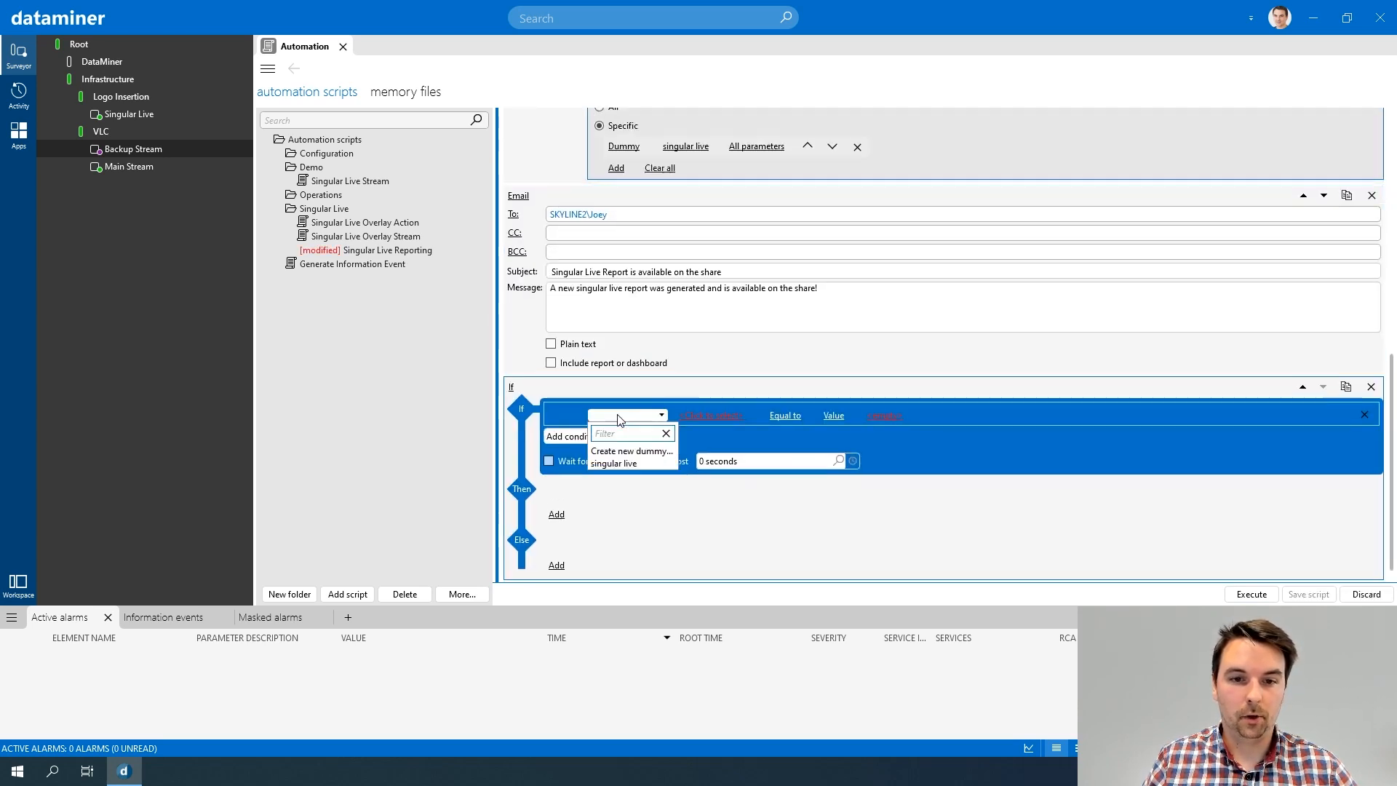
{"action": "left_click", "coordinate": [622, 463]}
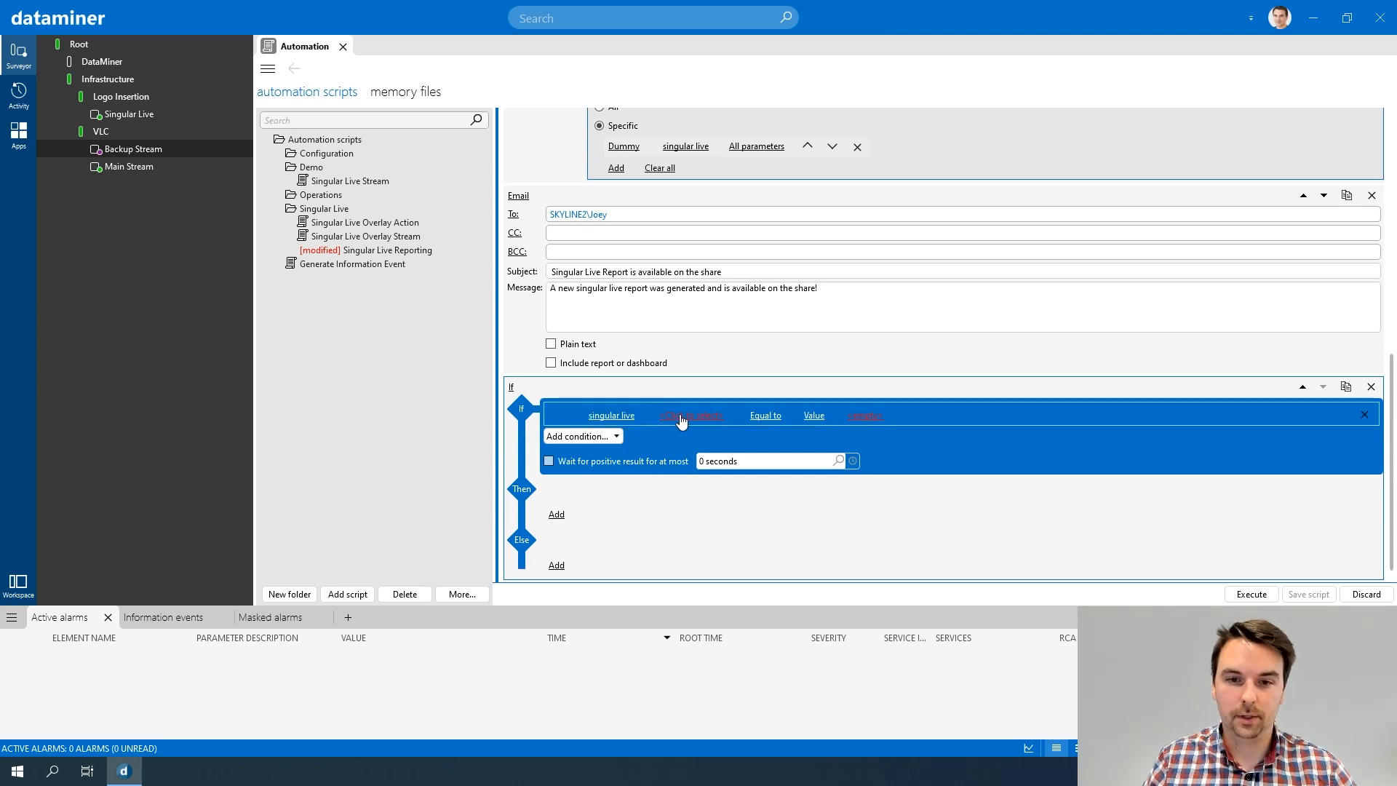
{"action": "left_click", "coordinate": [682, 417]}
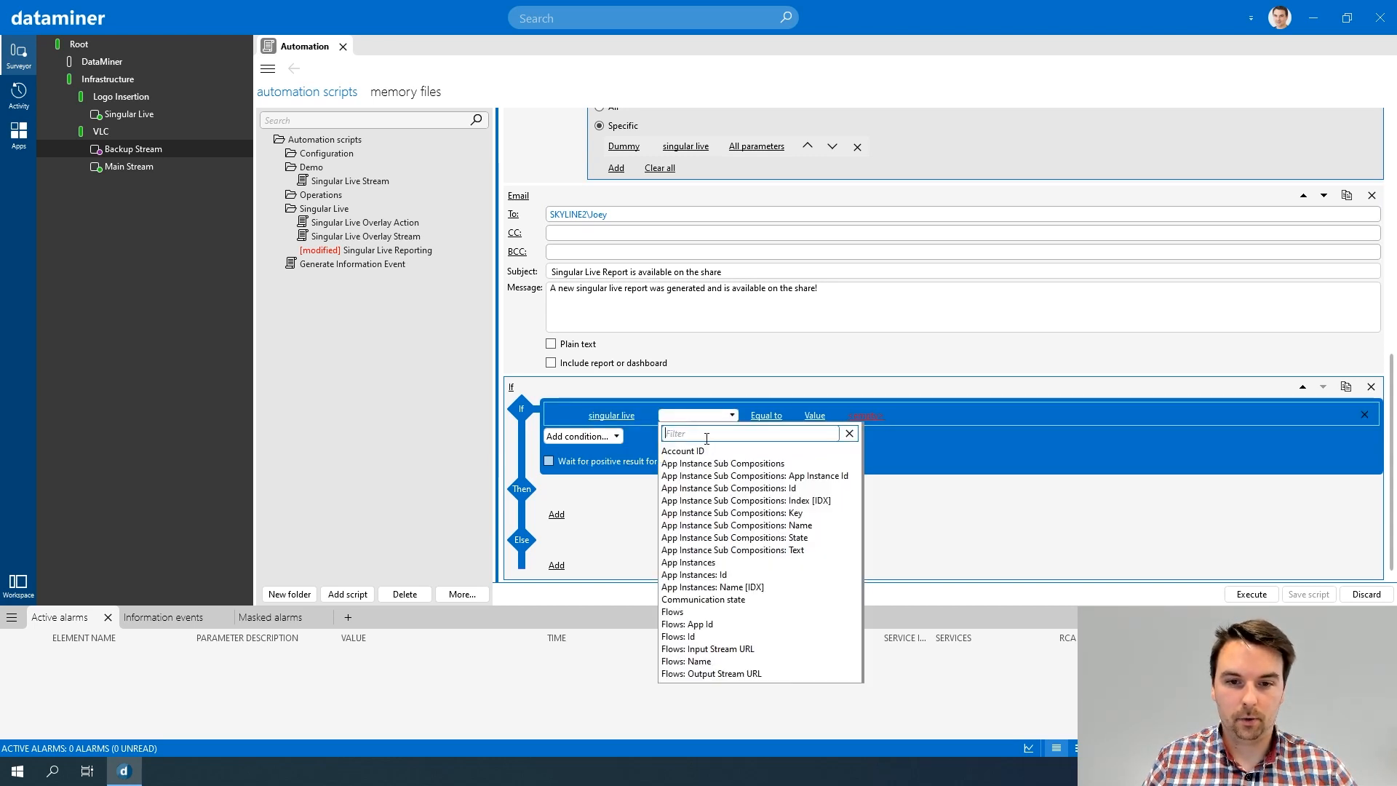
{"action": "type", "text": "remain"}
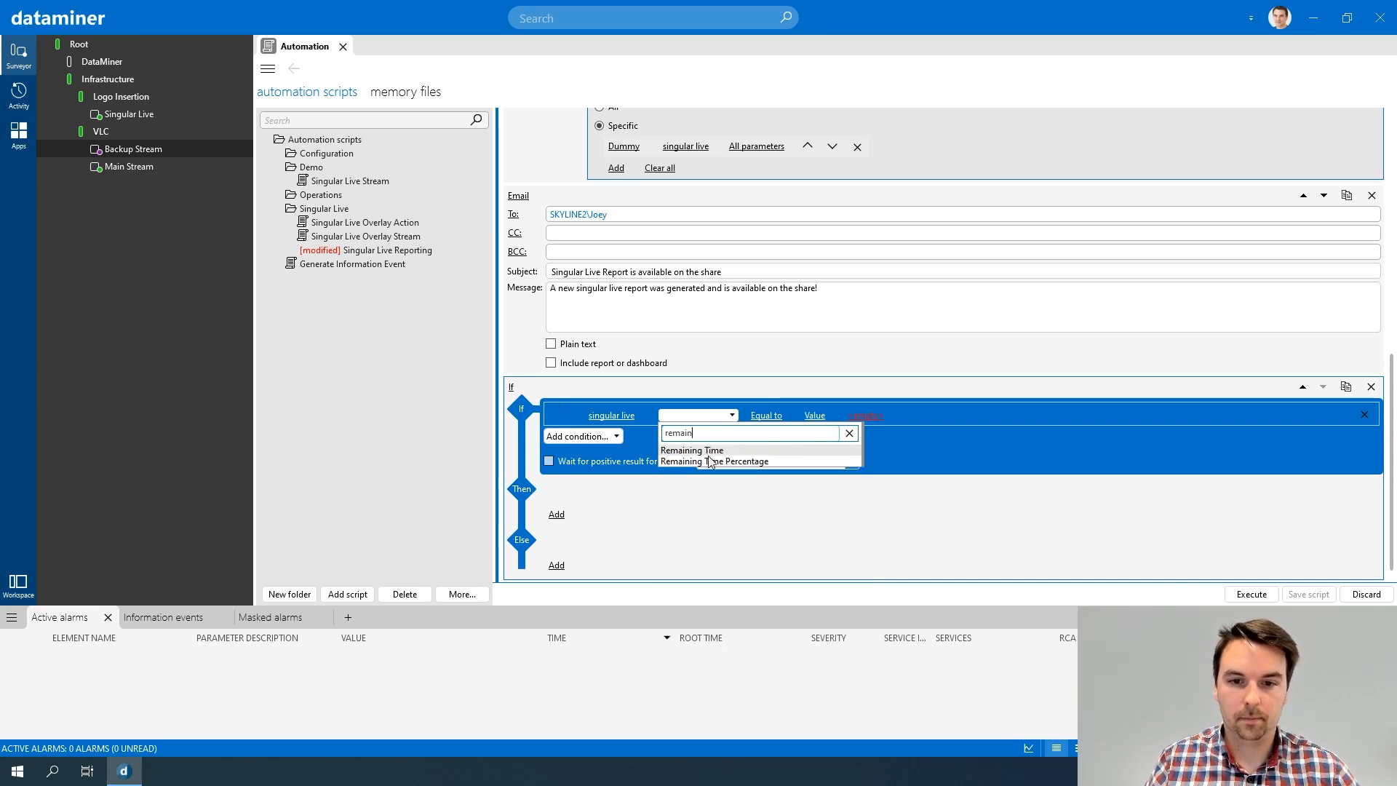
{"action": "left_click", "coordinate": [712, 461]}
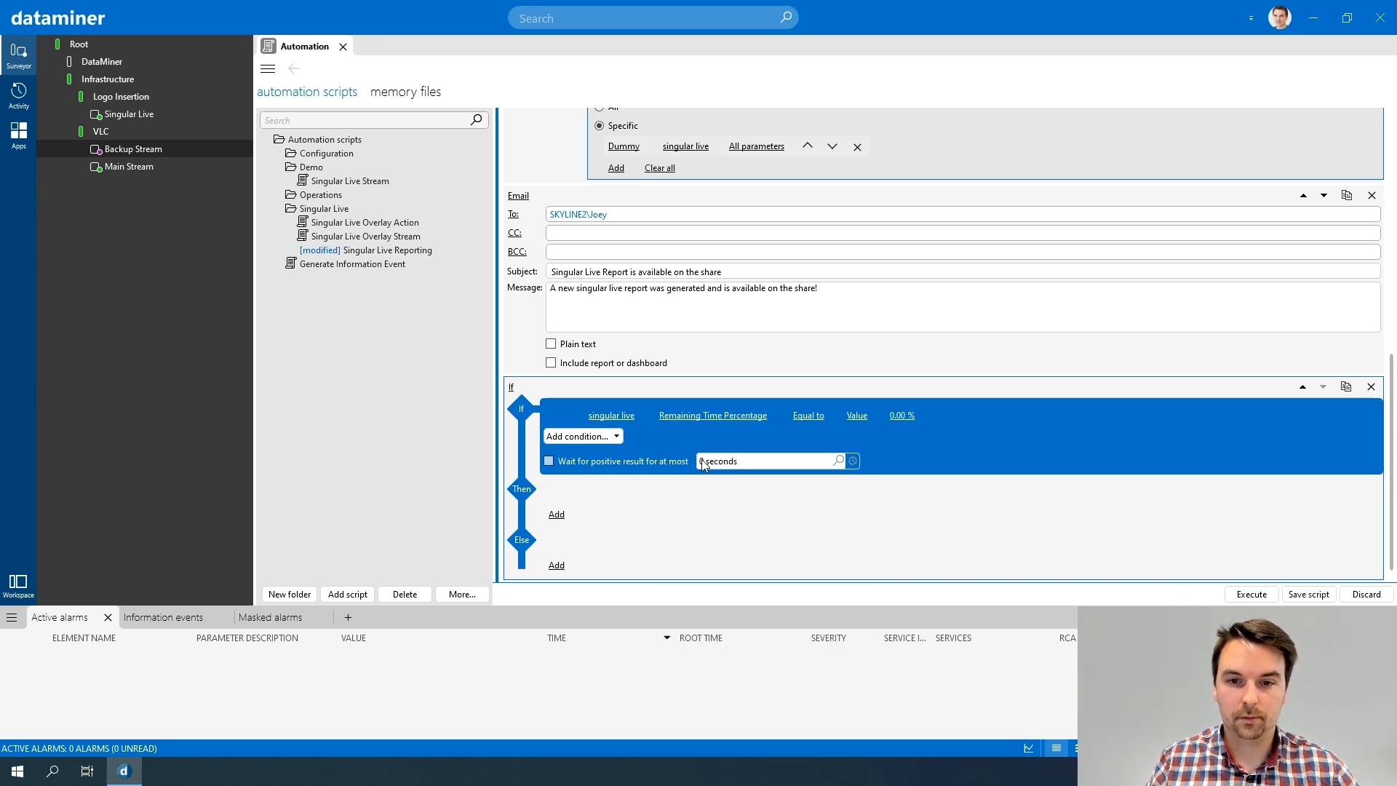
Set the Remaining Time Percentage condition to Less than the value 10.00 %
{"action": "left_click", "coordinate": [807, 415]}
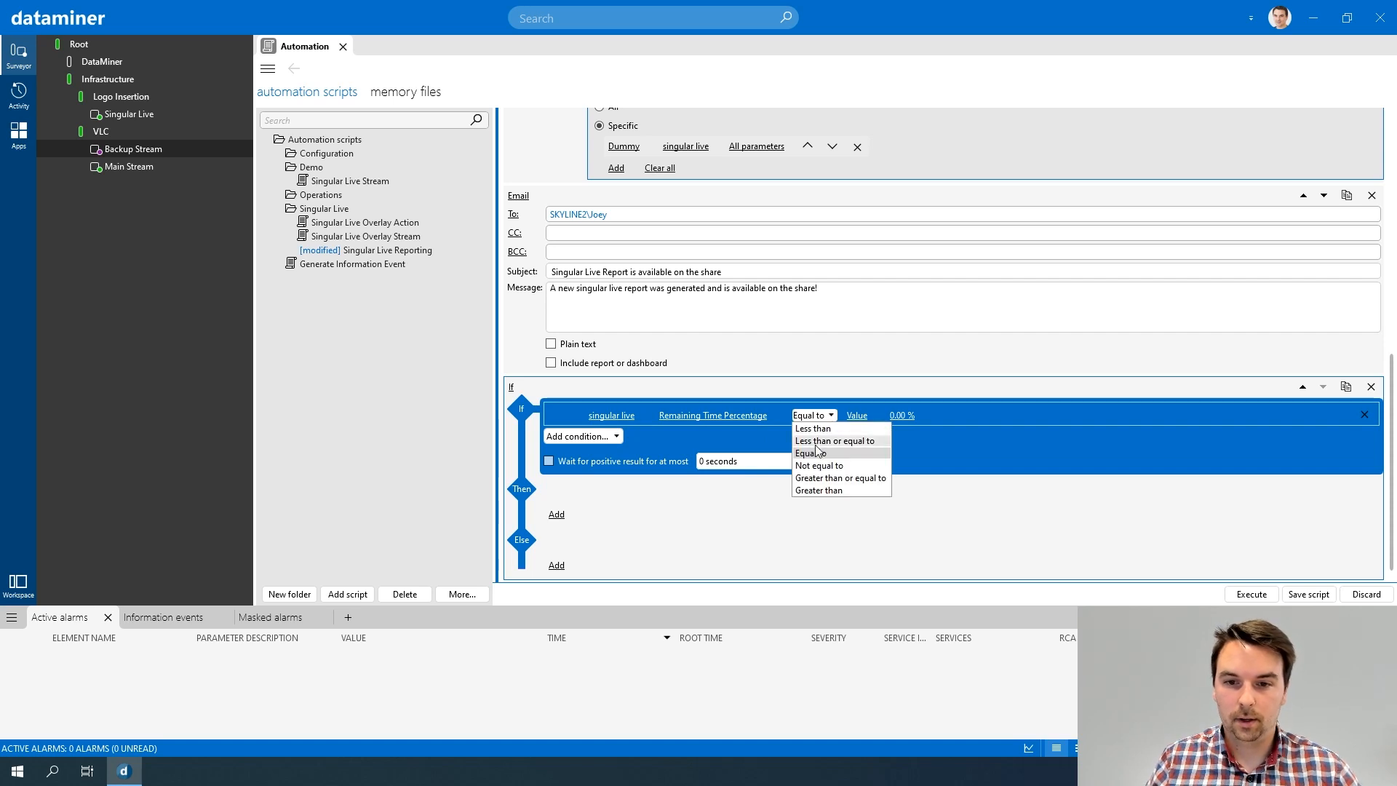
{"action": "left_click", "coordinate": [822, 428]}
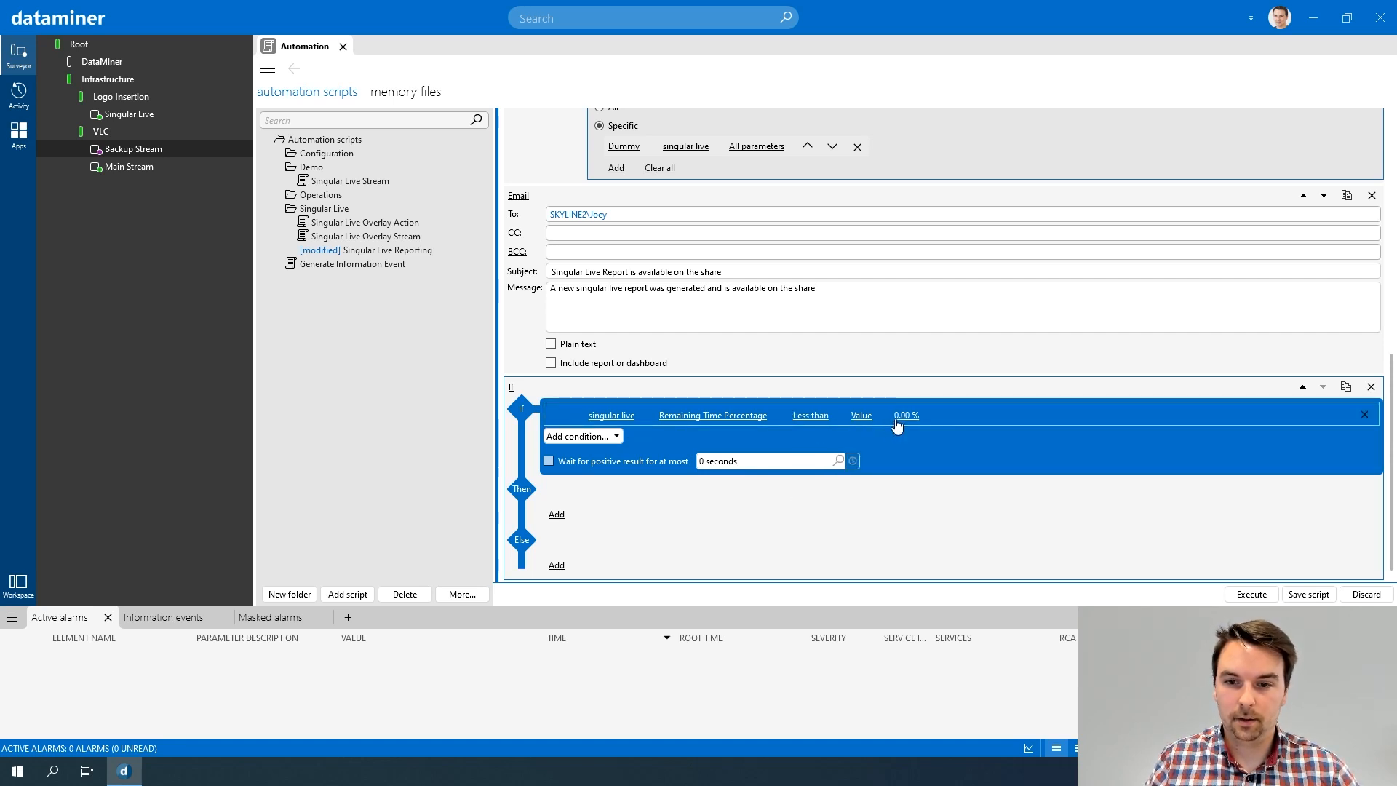
{"action": "left_click", "coordinate": [899, 417]}
{"action": "left_click", "coordinate": [845, 428]}
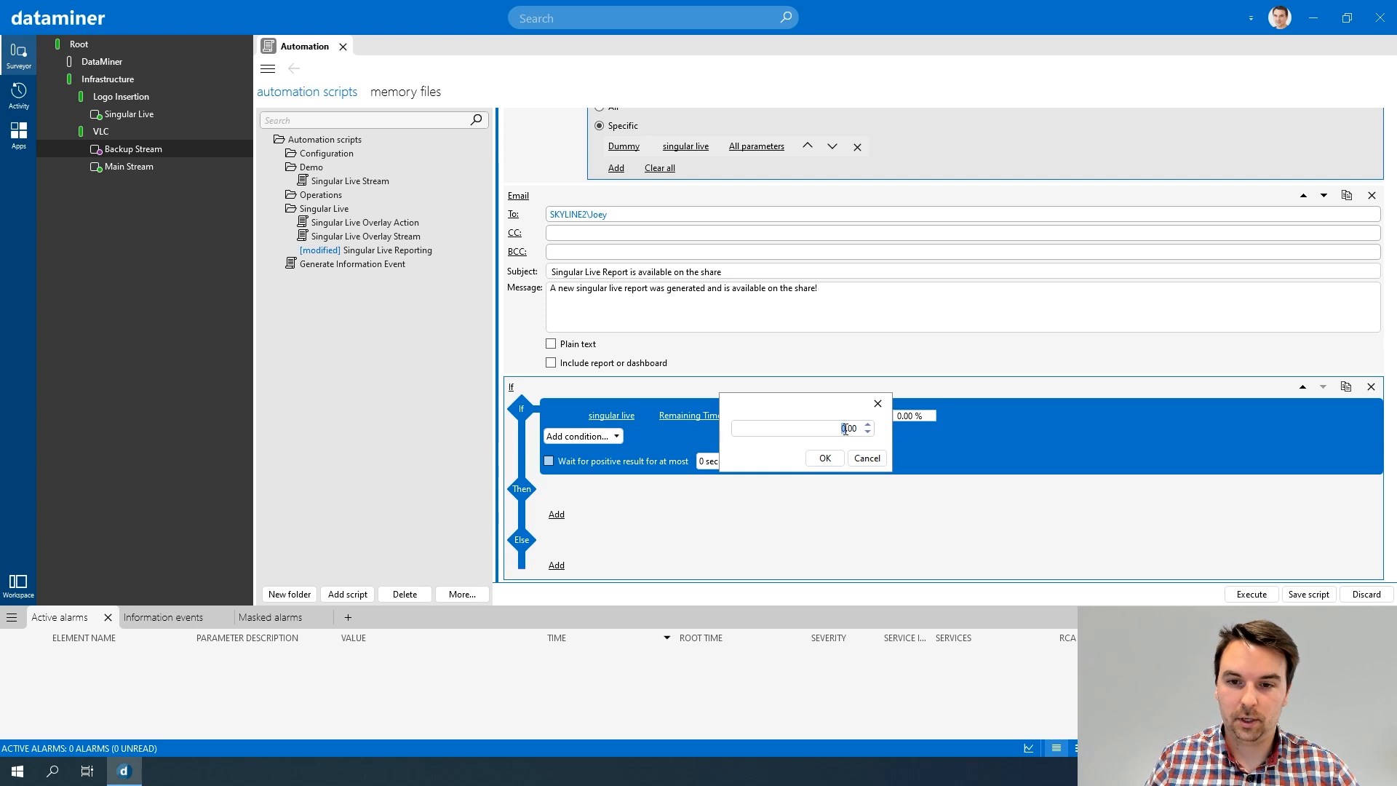
{"action": "left_click", "coordinate": [829, 457]}
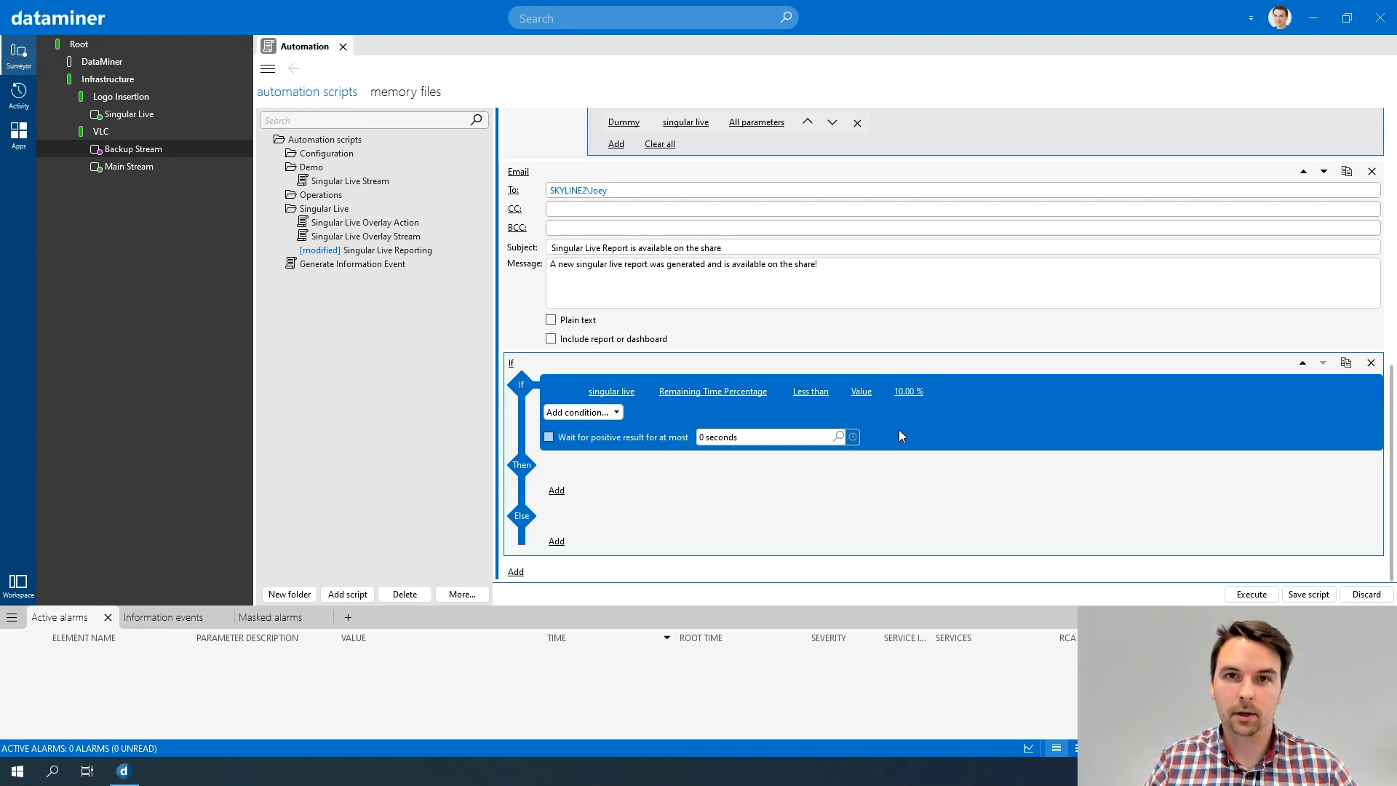
Add an SMS action to the Then branch and select its To recipient, filtering the user list by first name
{"action": "left_click", "coordinate": [556, 491]}
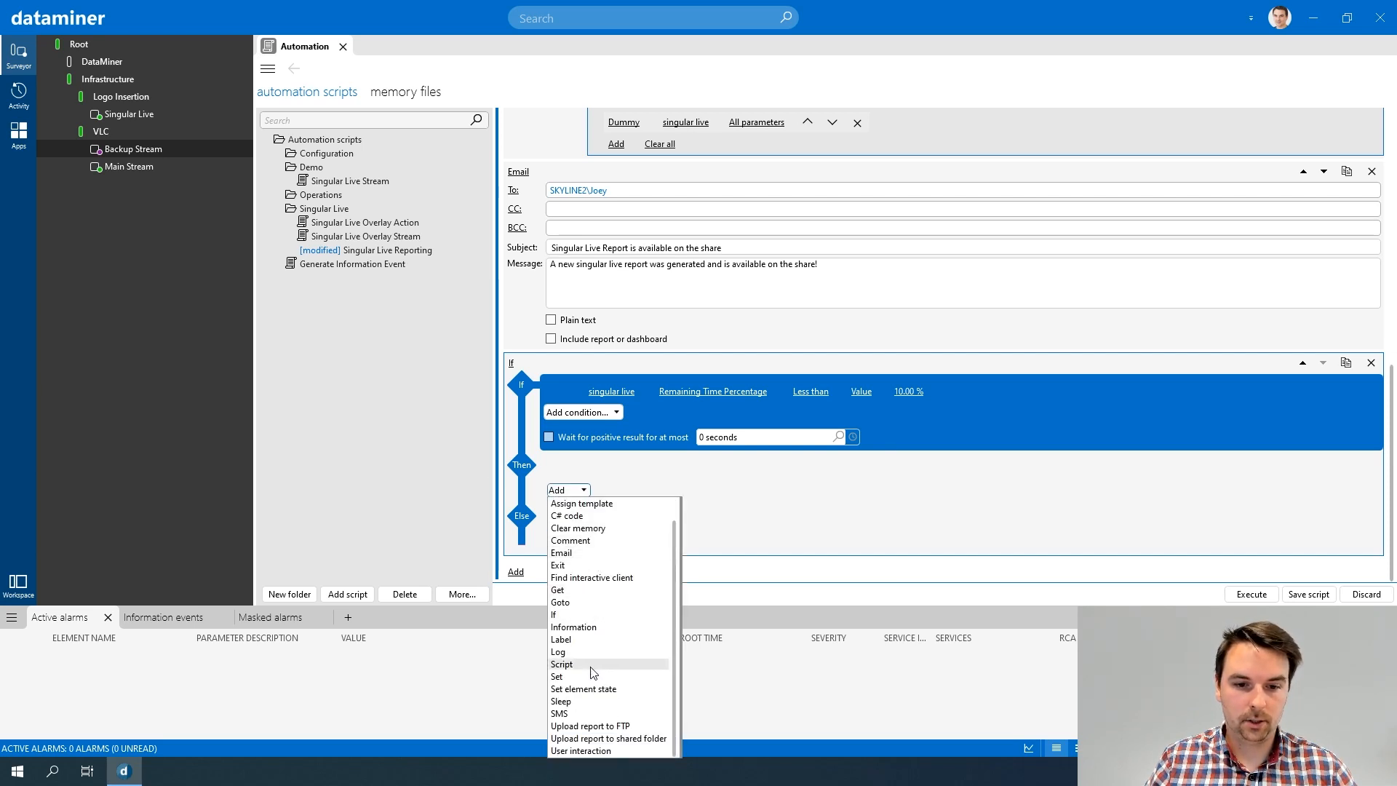
{"action": "left_click", "coordinate": [586, 714]}
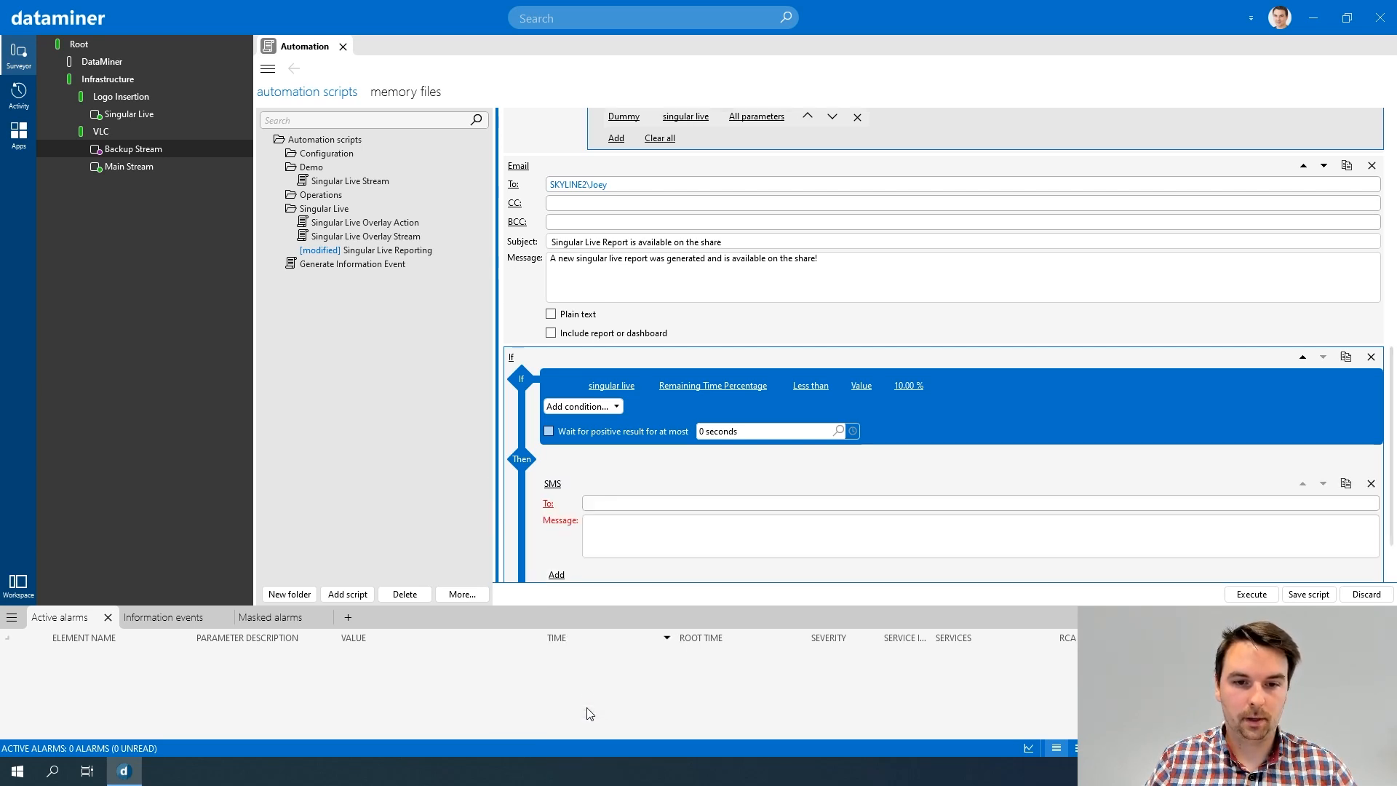
{"action": "left_click", "coordinate": [548, 505]}
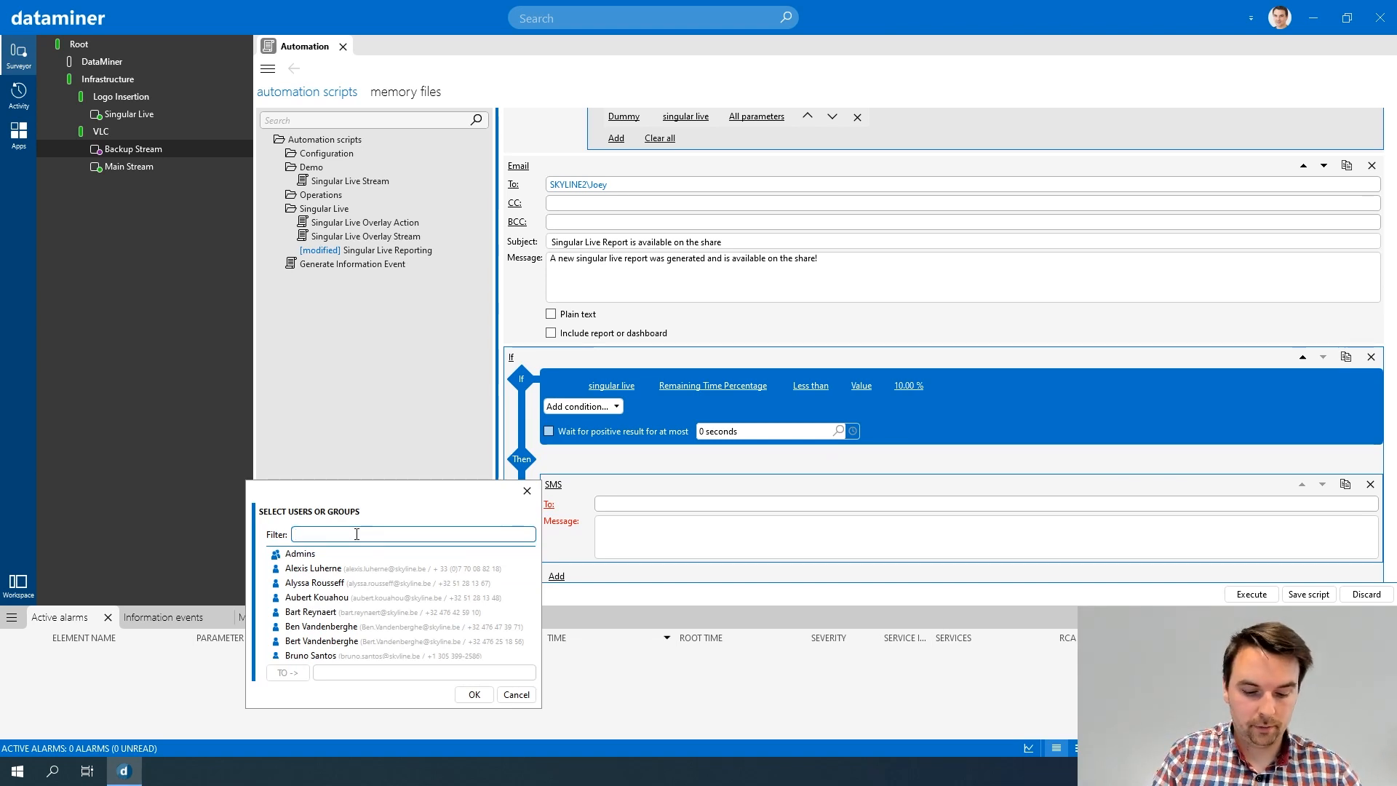
{"action": "type", "text": "Joey"}
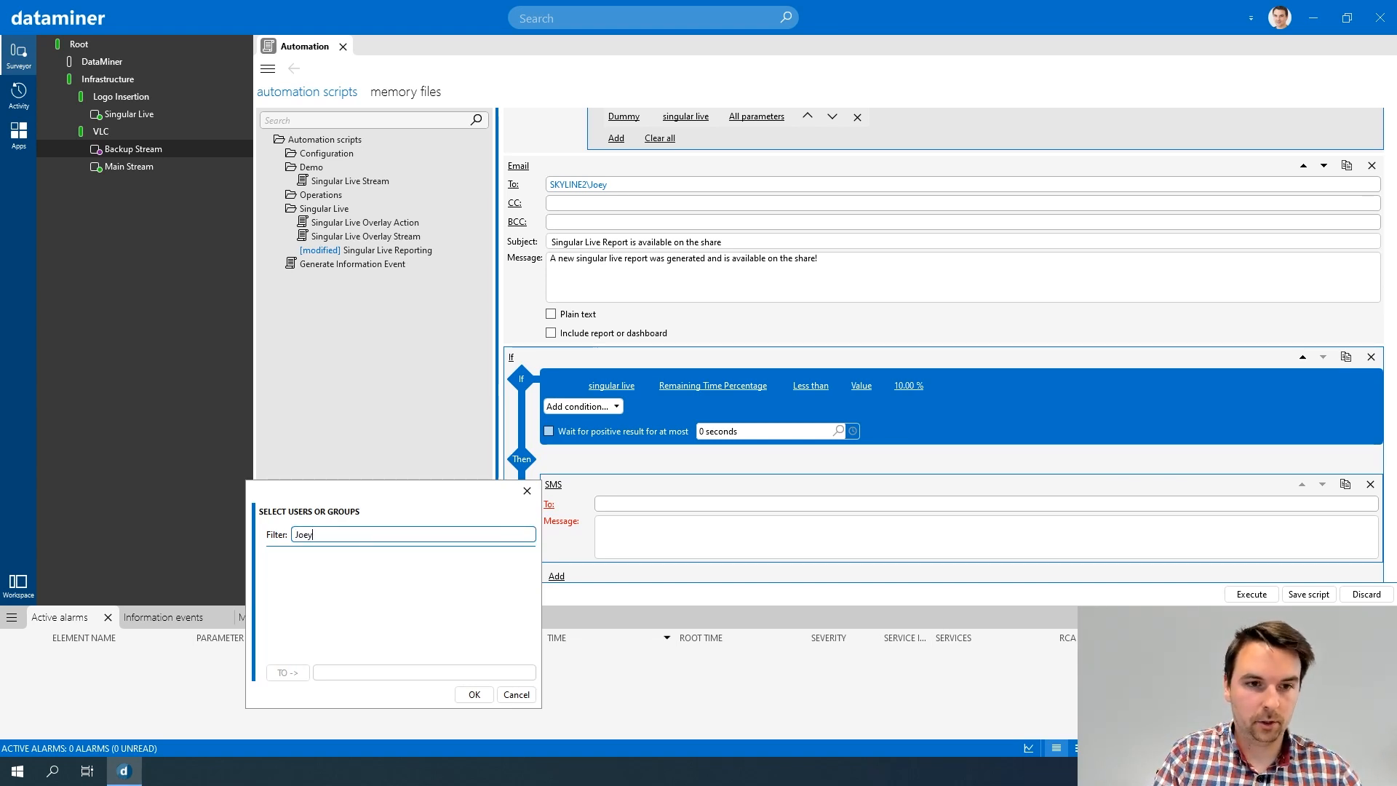
{"action": "double_click", "coordinate": [315, 536]}
{"action": "key", "text": "BackSpace"}
{"action": "type", "text": "Ber"}
{"action": "left_click", "coordinate": [314, 584]}
{"action": "left_click", "coordinate": [473, 694]}
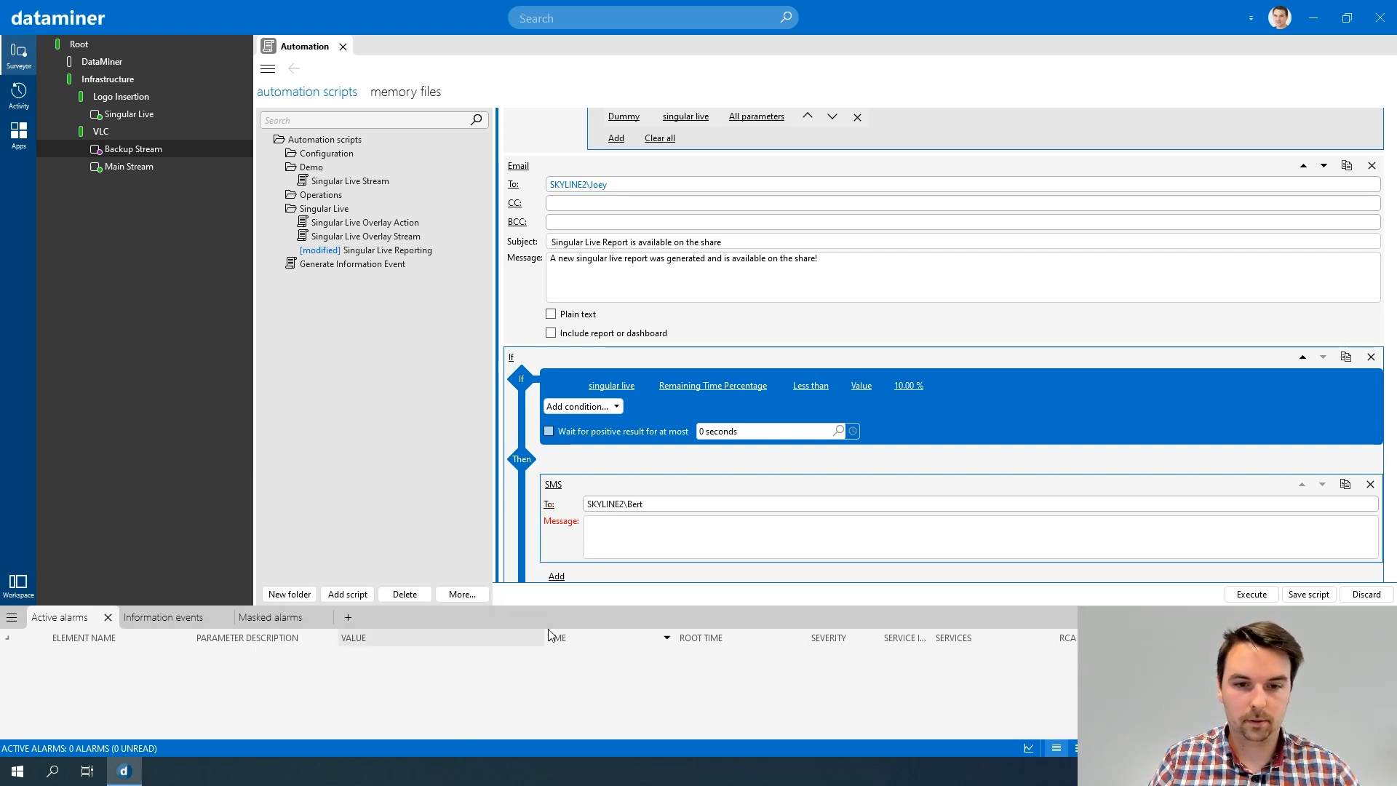
Enter the SMS message "Can you buy extra singular live credits?" and save the script
{"action": "left_click", "coordinate": [635, 537]}
{"action": "type", "text": "Can you buy "}
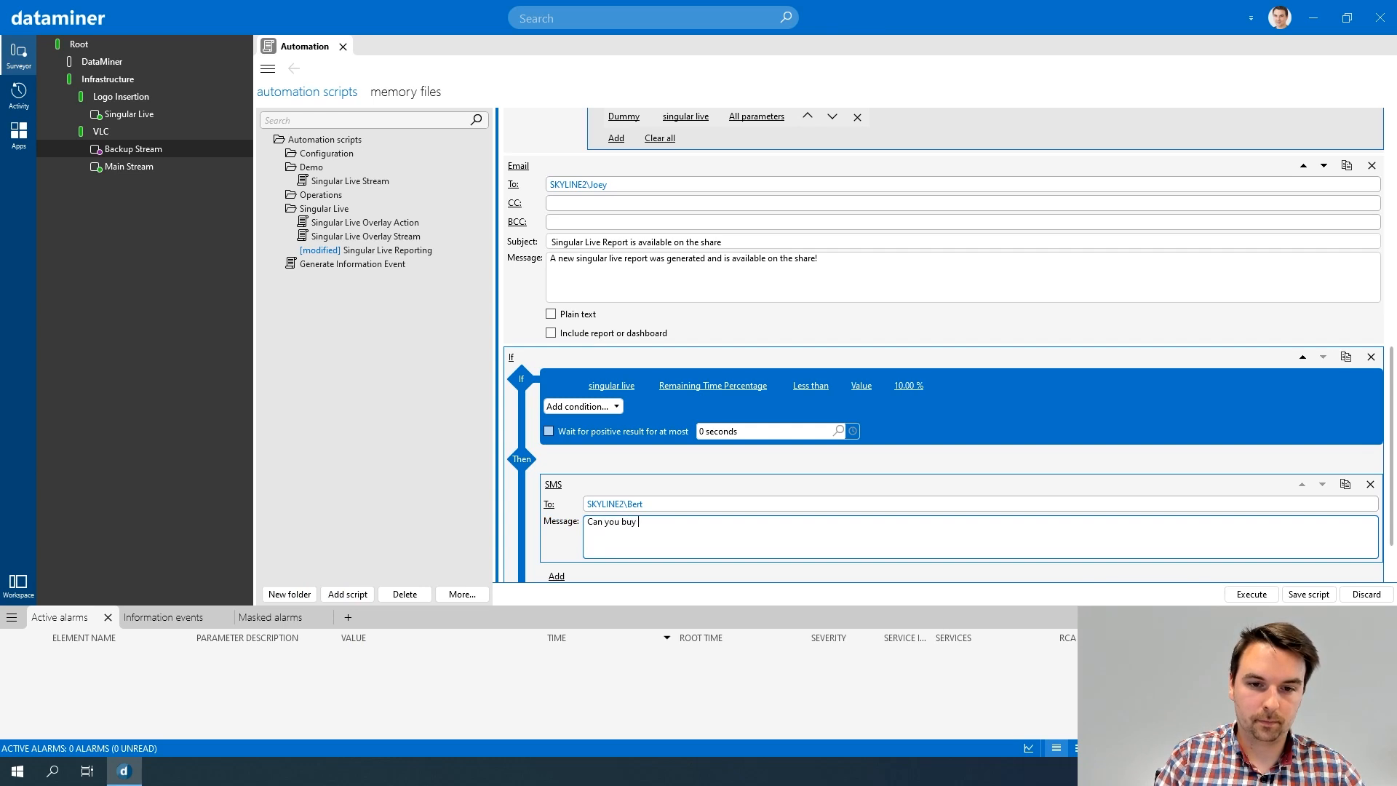
{"action": "type", "text": "extra singular live credits?"}
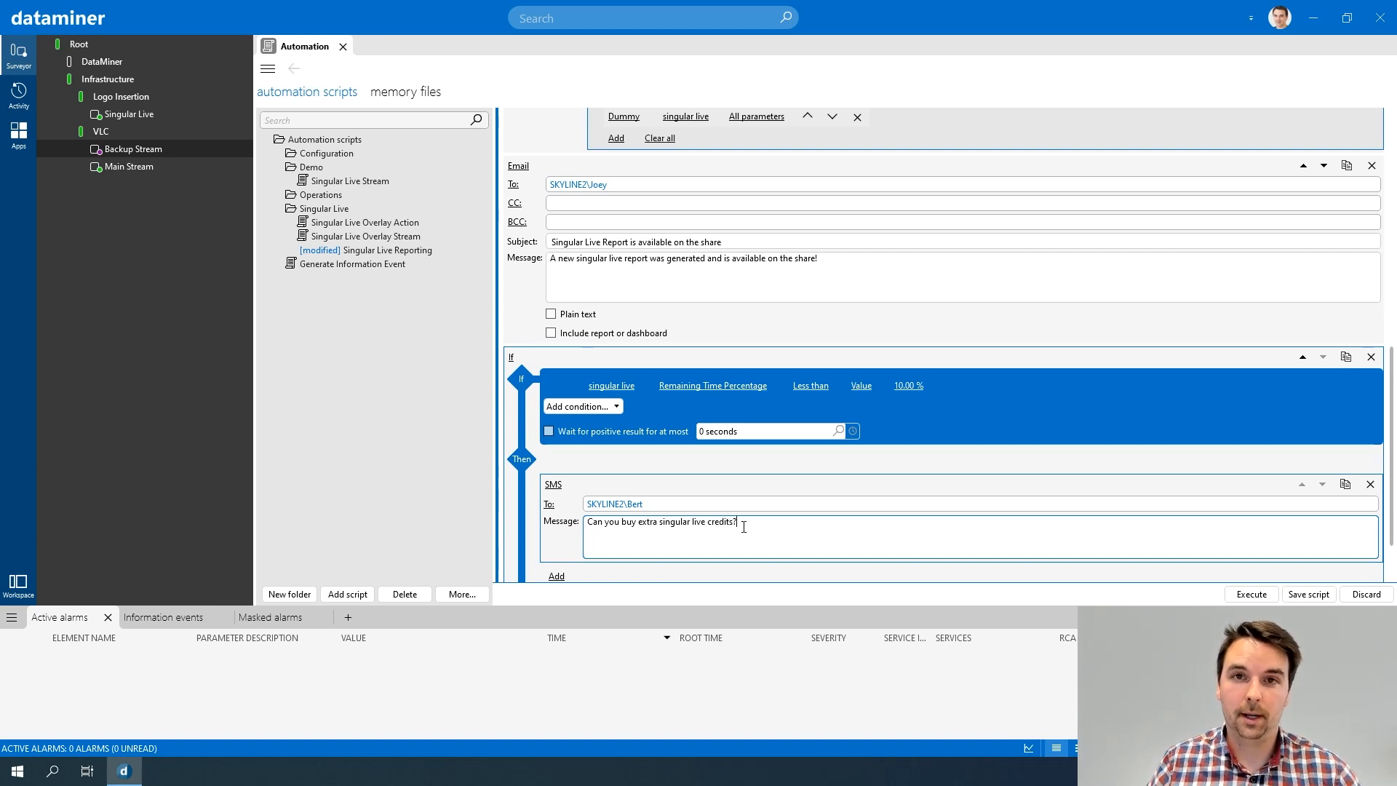
{"action": "scroll", "coordinate": [740, 531], "scroll_direction": "down", "scroll_amount": 2}
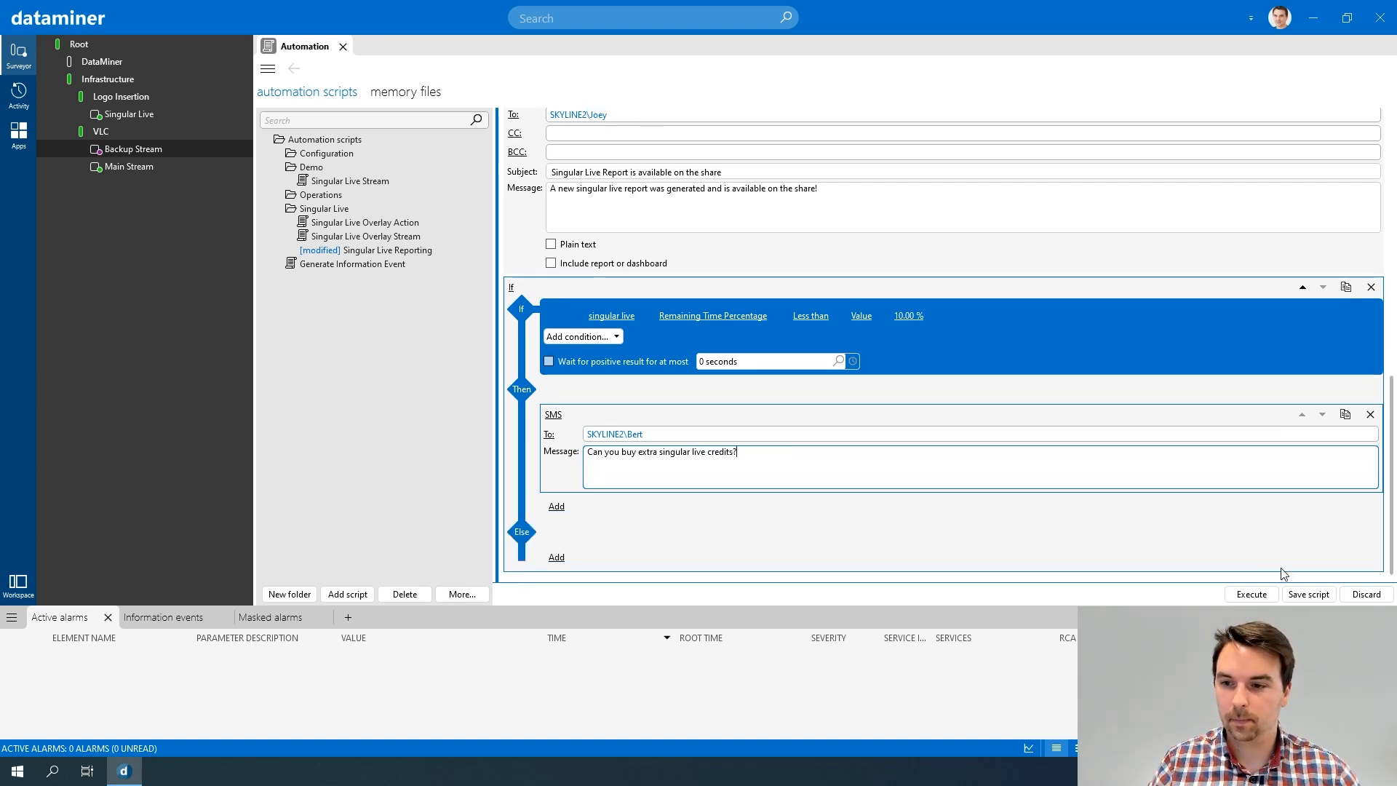
{"action": "left_click", "coordinate": [1295, 594]}
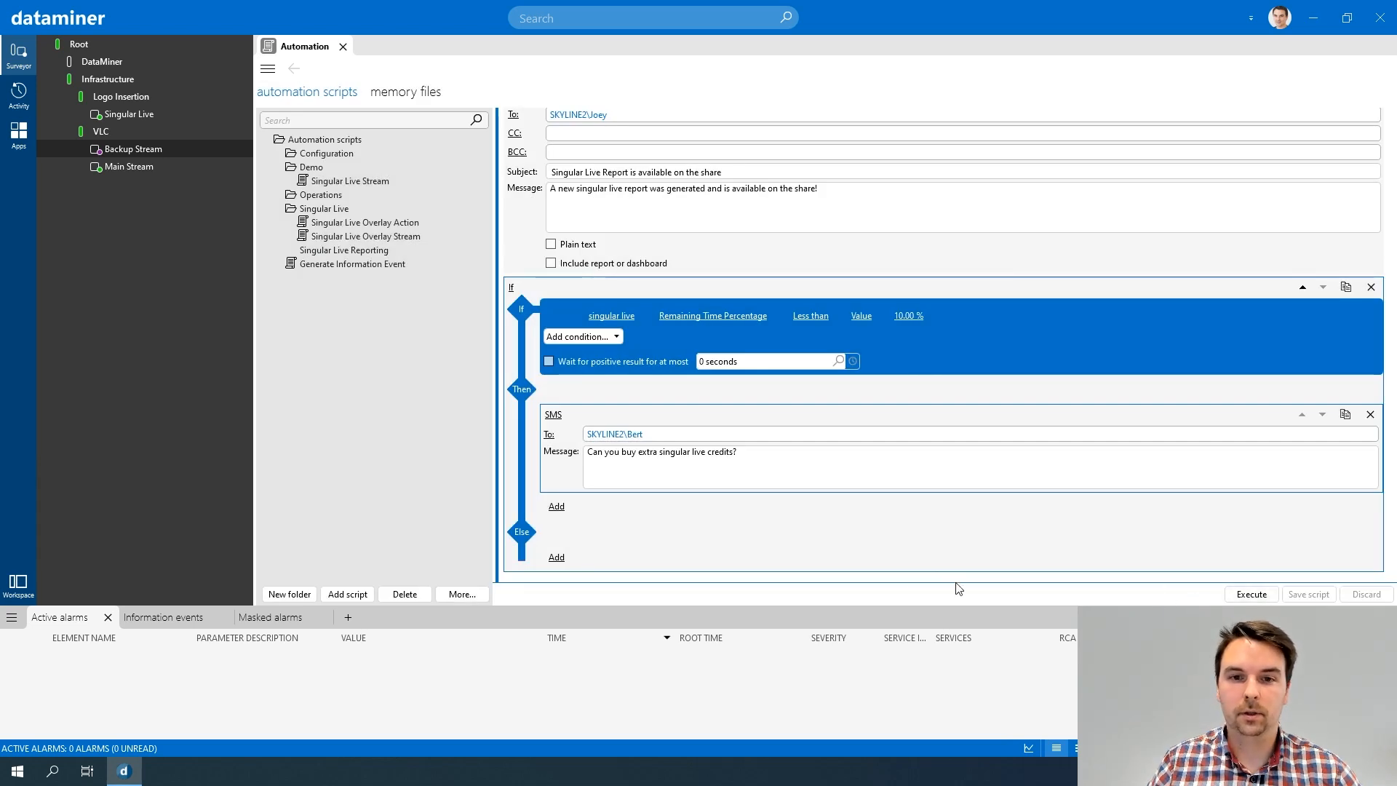
{"action": "scroll", "coordinate": [714, 440], "scroll_direction": "up", "scroll_amount": 4}
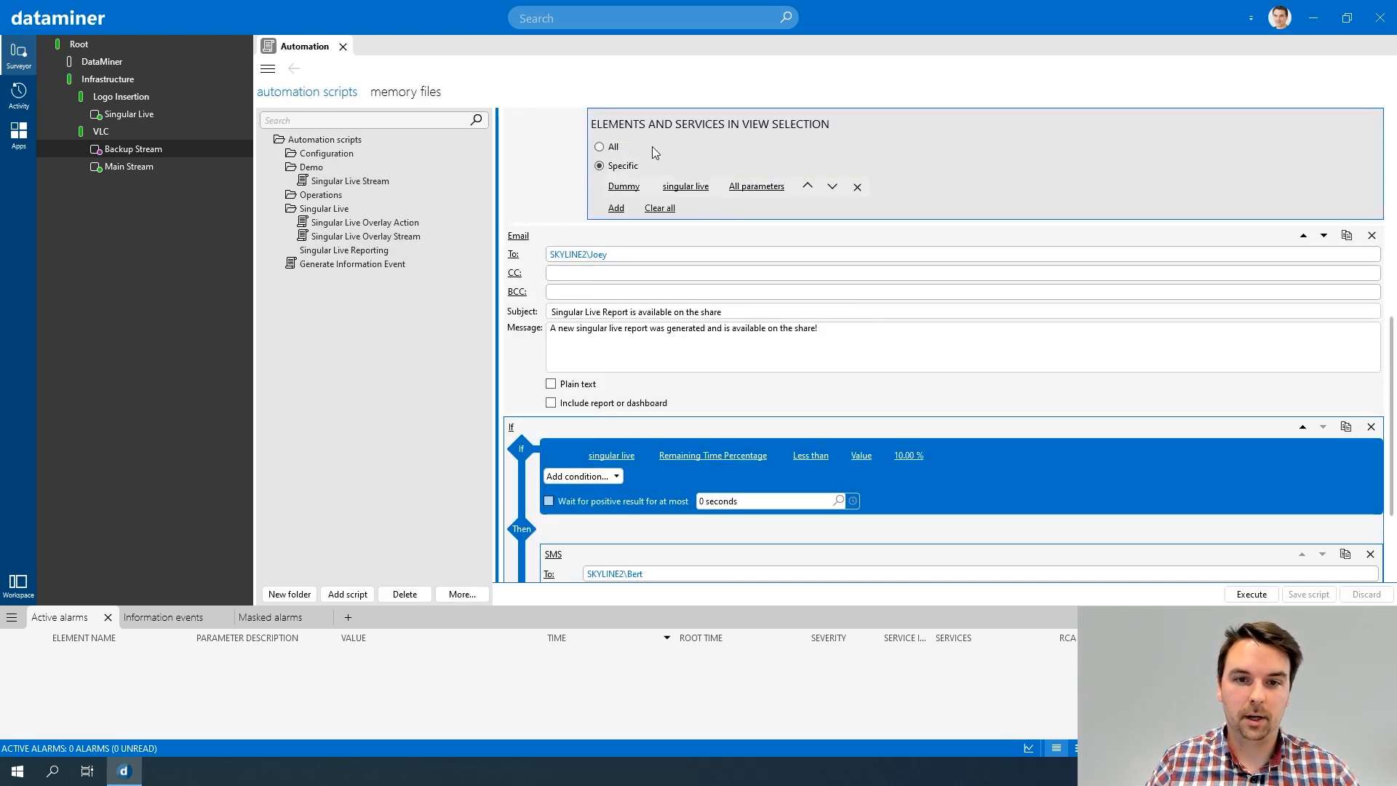
{"action": "scroll", "coordinate": [707, 175], "scroll_direction": "down", "scroll_amount": 2}
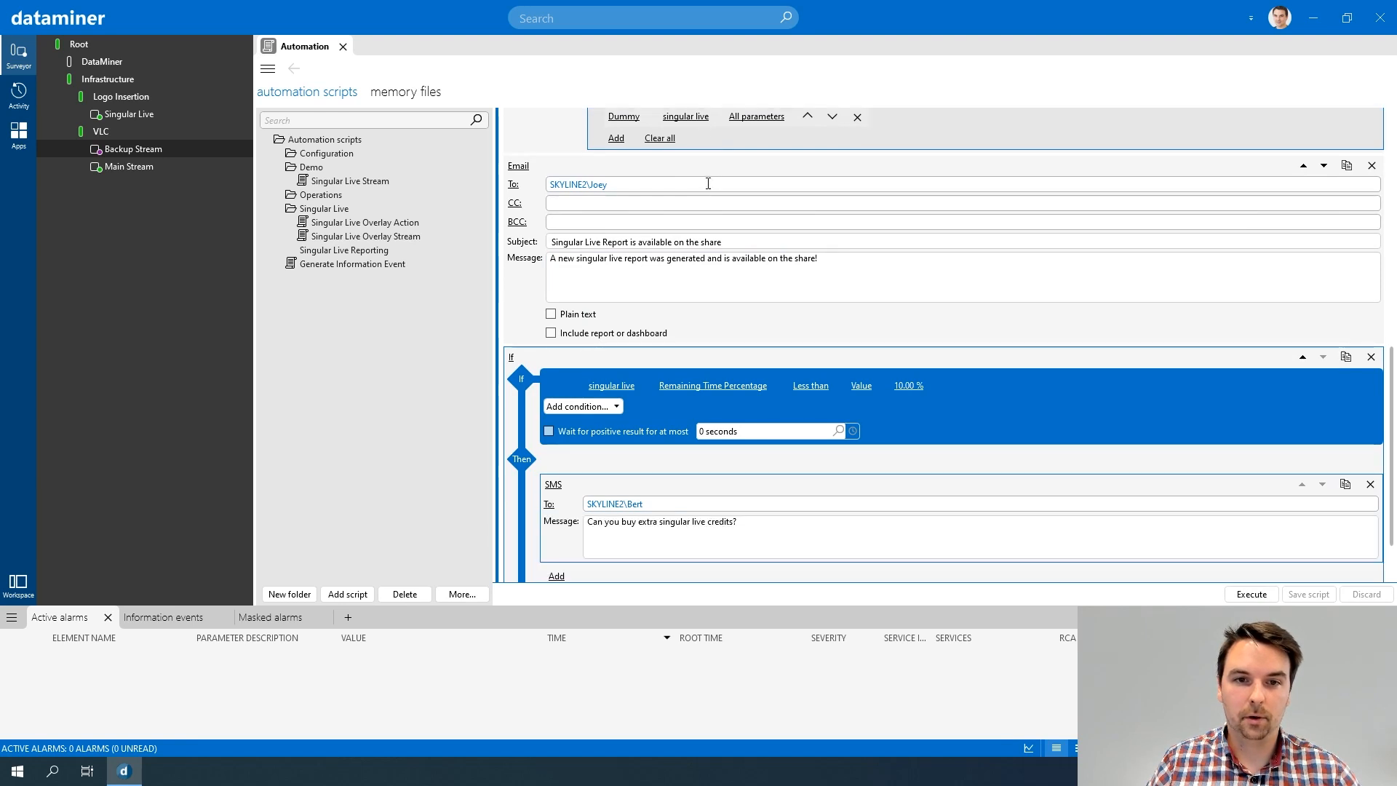
{"action": "scroll", "coordinate": [642, 203], "scroll_direction": "down", "scroll_amount": 1}
{"action": "scroll", "coordinate": [641, 203], "scroll_direction": "down", "scroll_amount": 1}
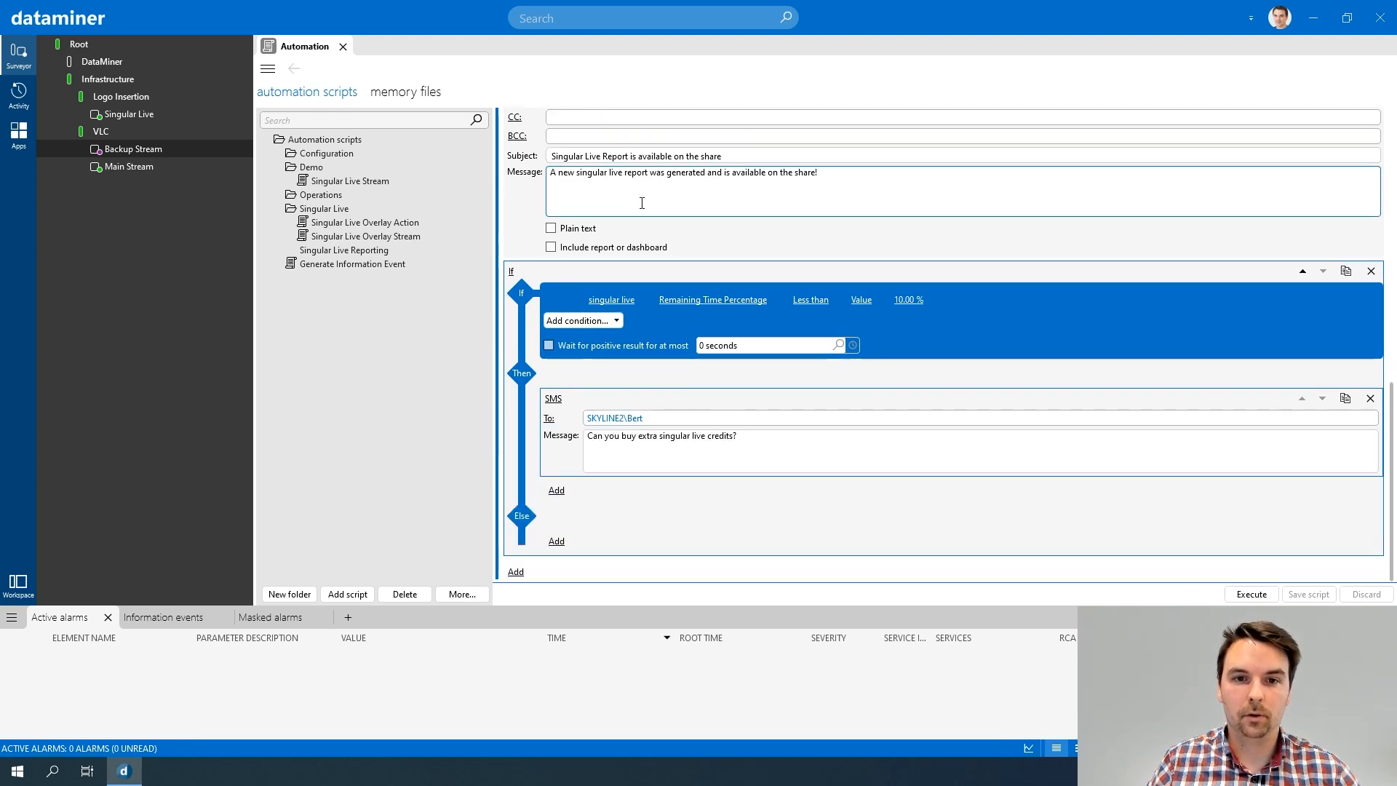